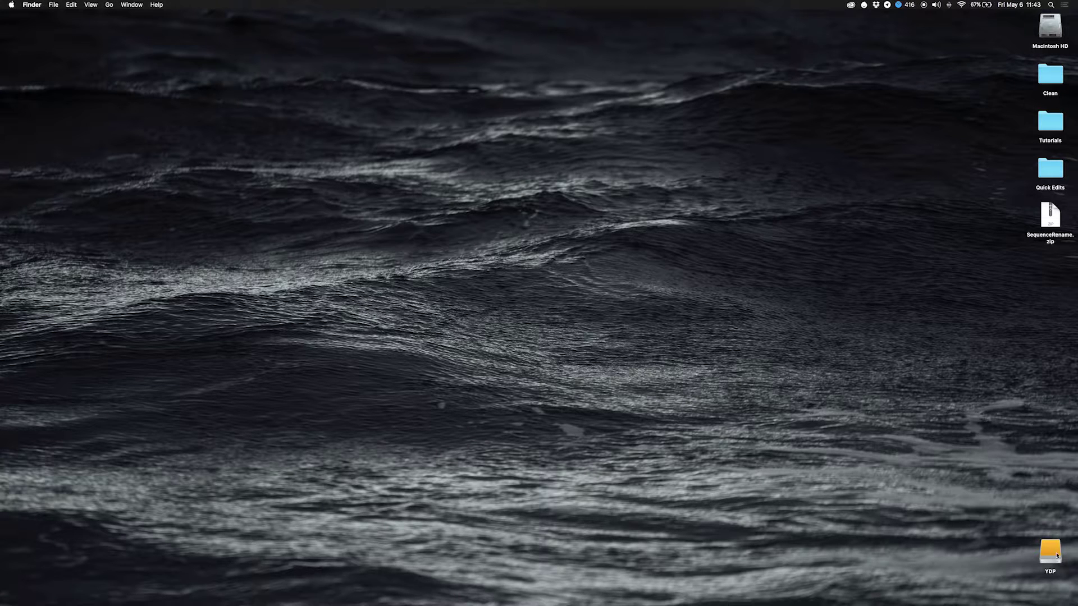
Open the YDP drive from the desktop in a Finder window
{"action": "double_click", "coordinate": [1036, 550]}
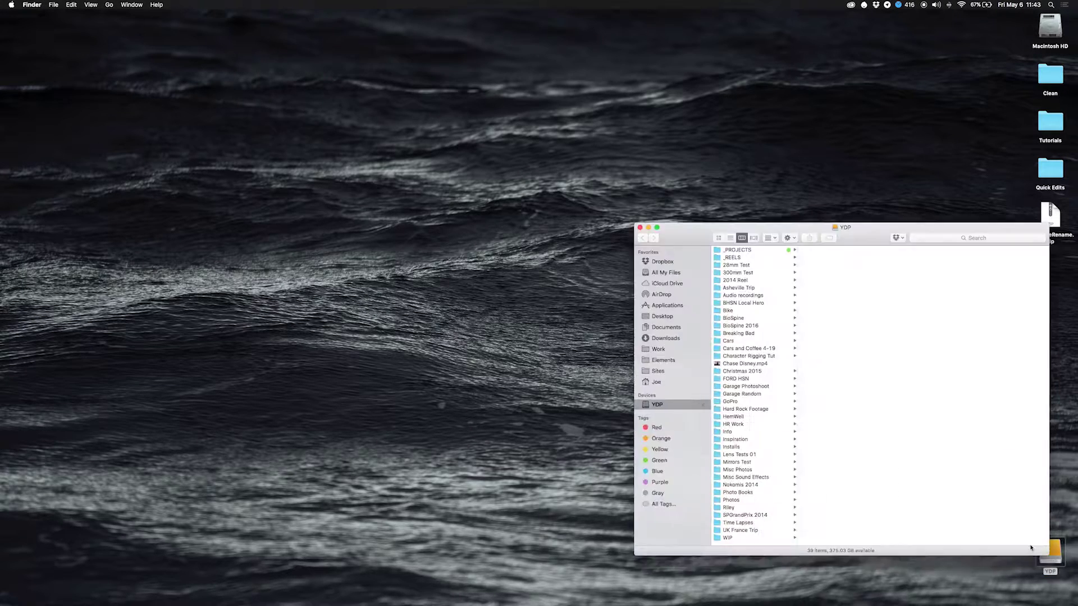
Browse to Time Lapses > BH > BH2 > Day 02 and widen the window to show all columns
{"action": "left_click", "coordinate": [739, 523]}
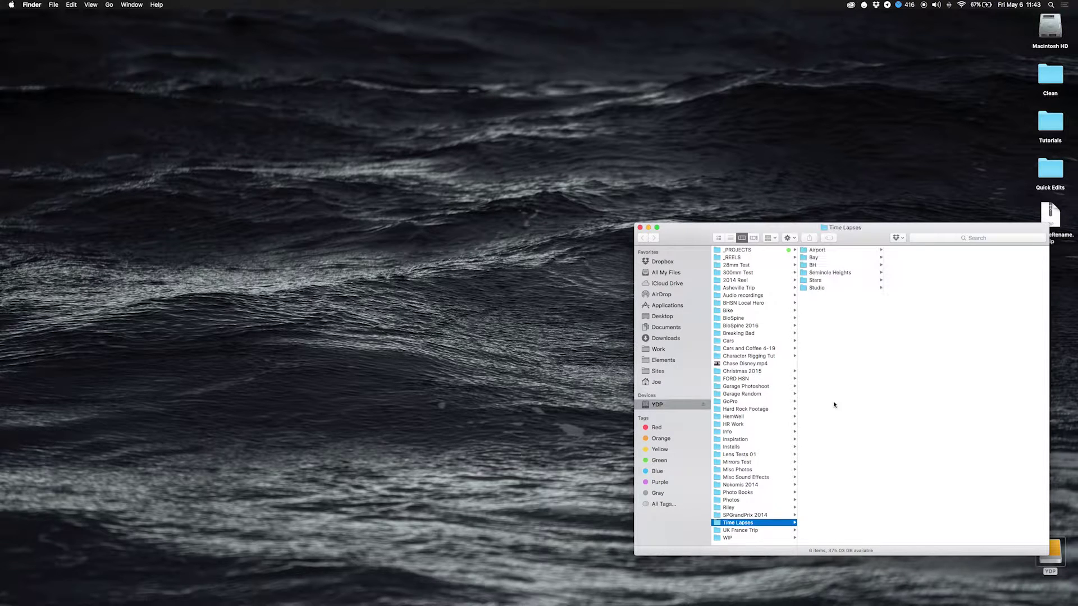
{"action": "left_click", "coordinate": [813, 265]}
{"action": "left_click", "coordinate": [900, 287]}
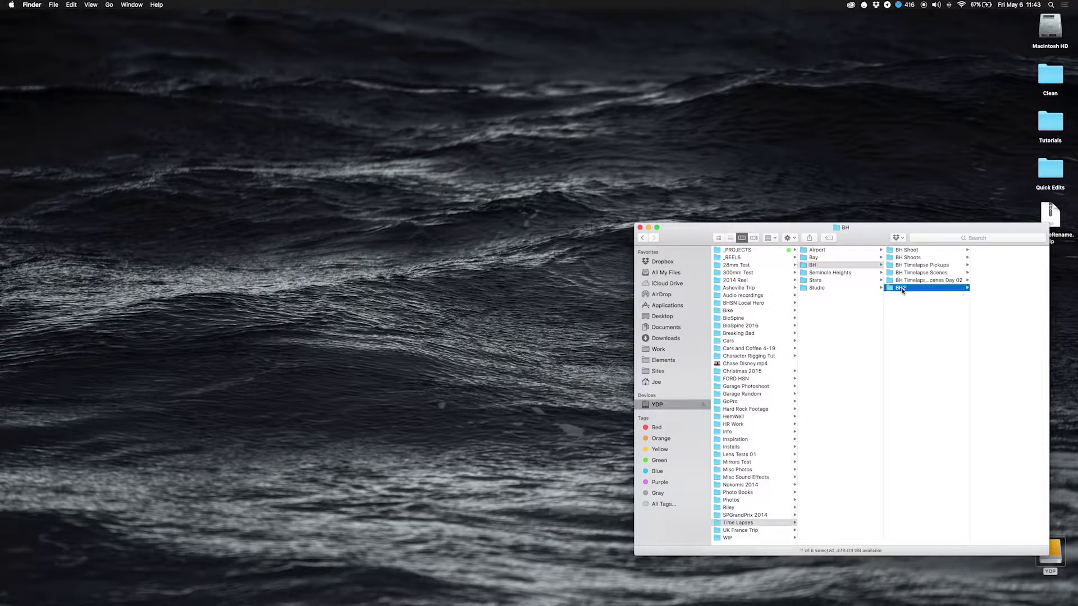
{"action": "left_click", "coordinate": [983, 257]}
{"action": "left_click", "coordinate": [988, 438]}
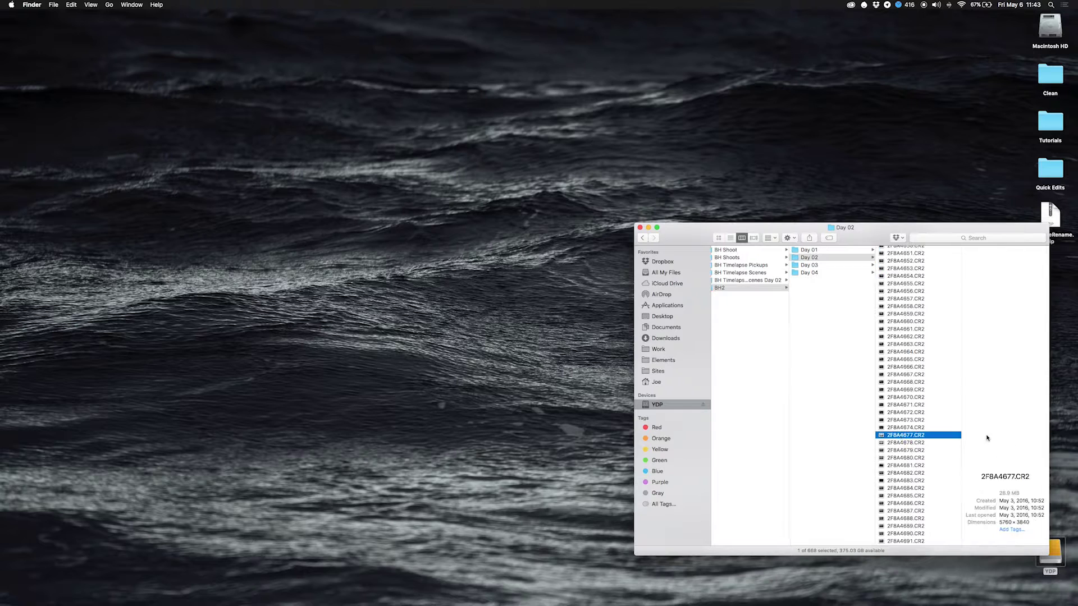
{"action": "left_click_drag", "start_coordinate": [884, 229], "coordinate": [668, 175]}
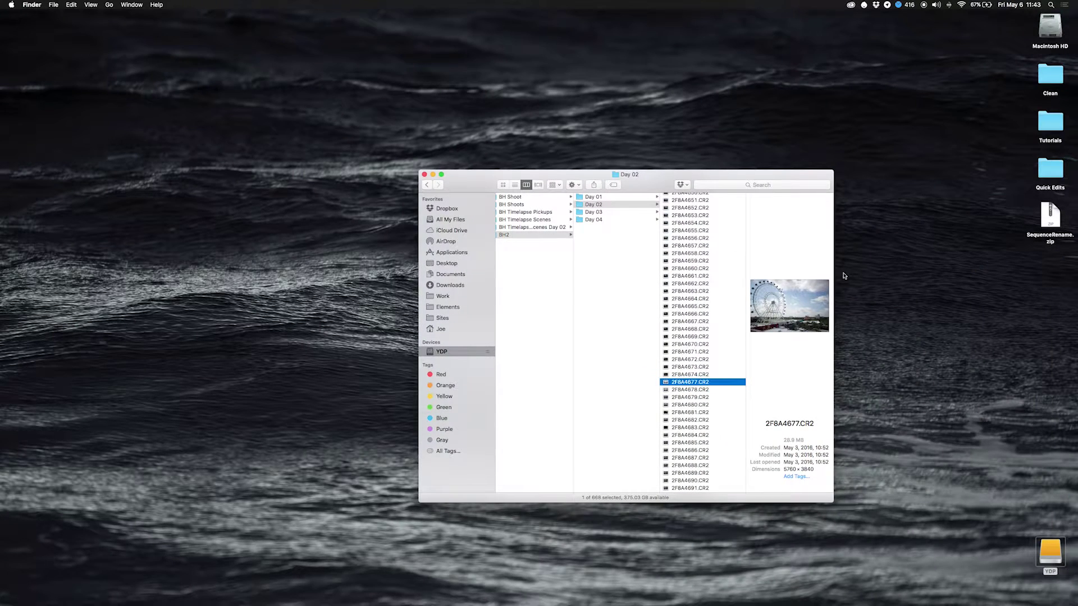
{"action": "left_click_drag", "start_coordinate": [836, 271], "coordinate": [945, 271]}
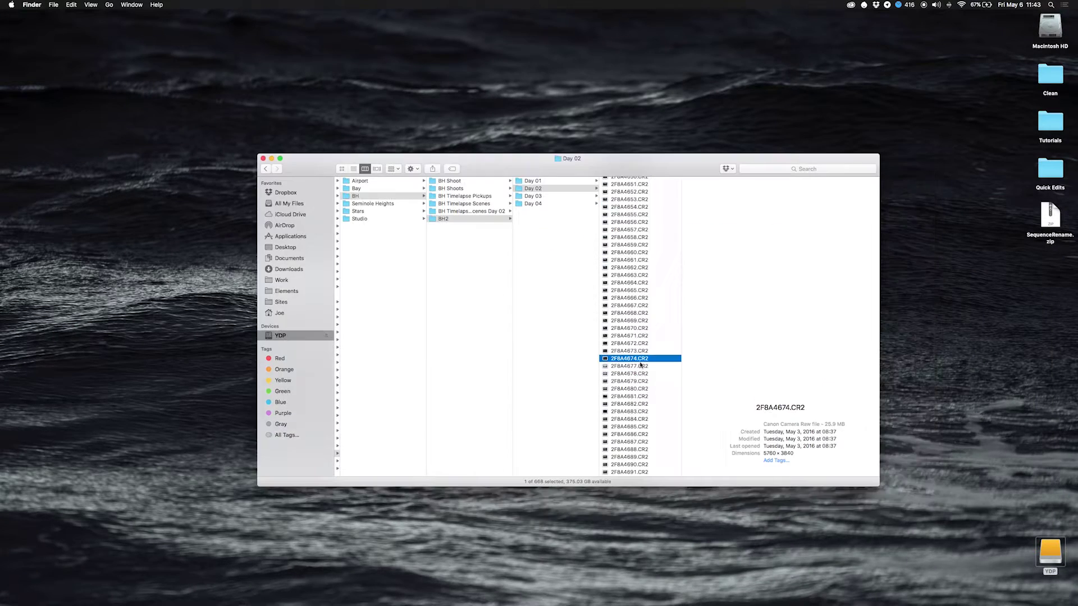
Quick Look frames 2F8A4677 to 2F8A4679.CR2 full size to compare their brightness
{"action": "left_click", "coordinate": [641, 366]}
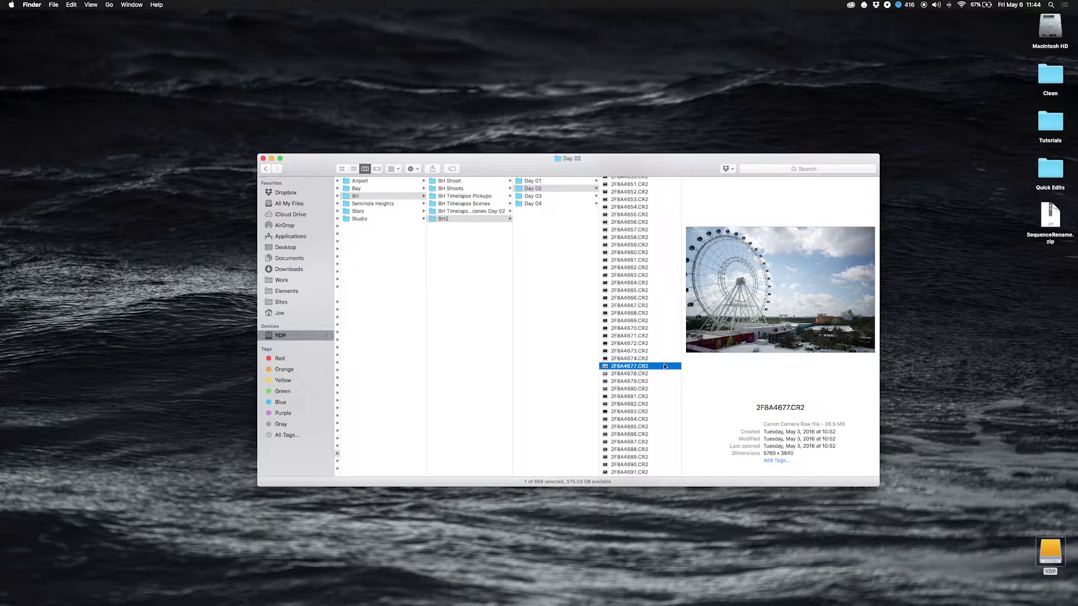
{"action": "key", "text": "Down"}
{"action": "key", "text": "Down"}
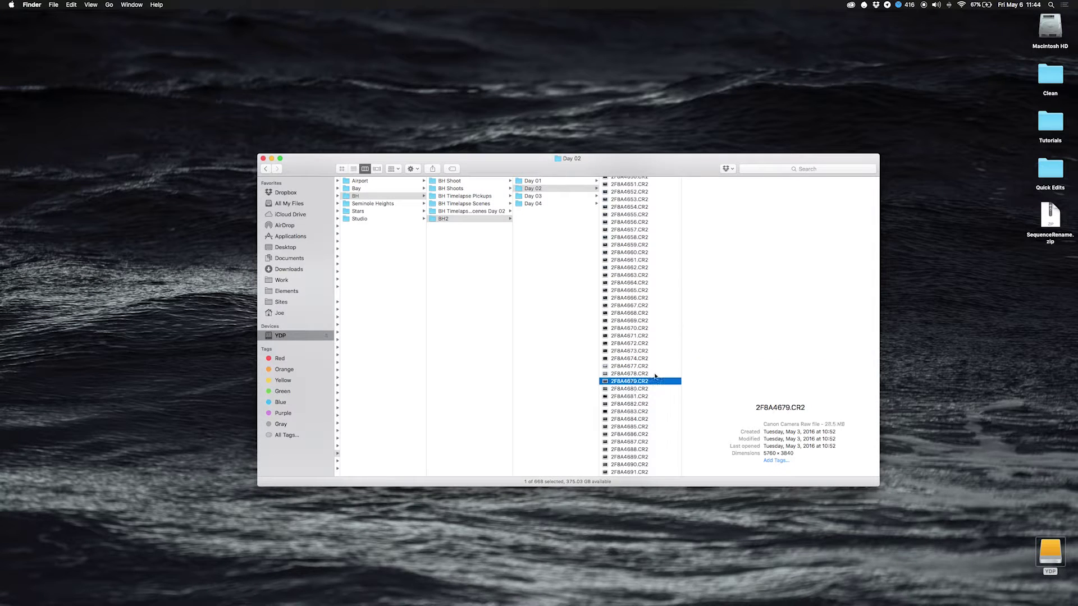
{"action": "key", "text": "Up"}
{"action": "key", "text": "Down"}
{"action": "key", "text": "space"}
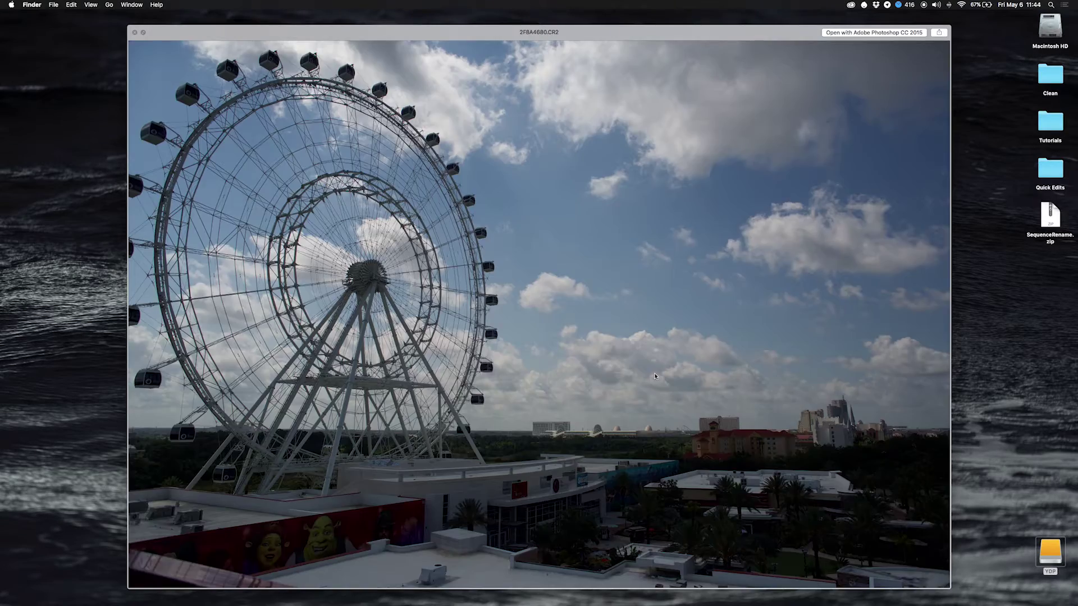
{"action": "key", "text": "Up"}
{"action": "key", "text": "Down"}
{"action": "key", "text": "Up"}
{"action": "key", "text": "space"}
Check frames 2F8A4681 to 2F8A4684.CR2 and bring up the options for 2F8A4684.CR2
{"action": "scroll", "coordinate": [656, 416], "scroll_direction": "down", "scroll_amount": 1}
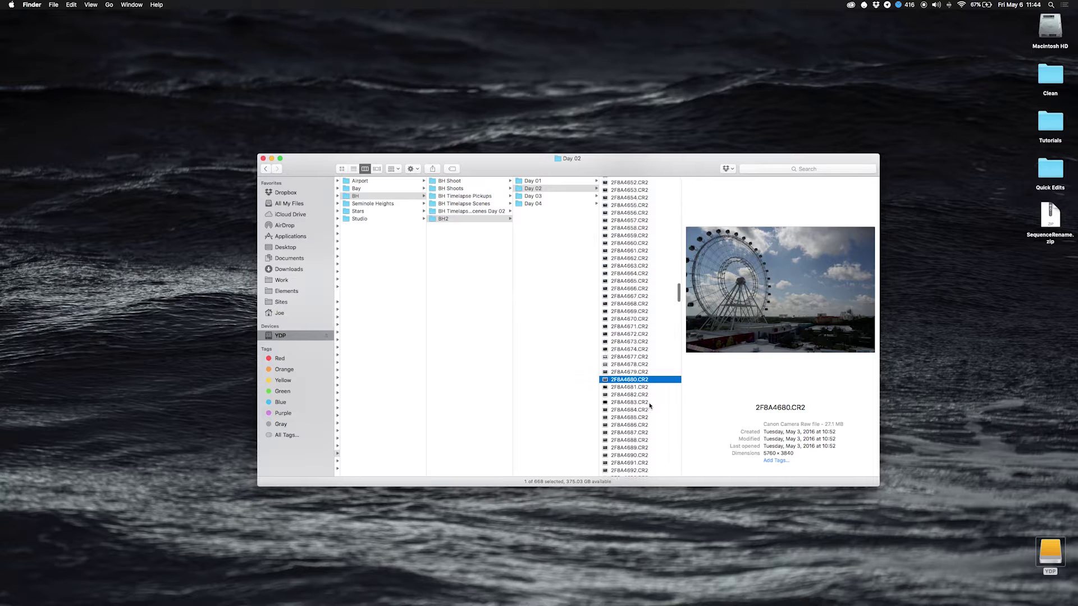
{"action": "left_click", "coordinate": [649, 387]}
{"action": "key", "text": "Down"}
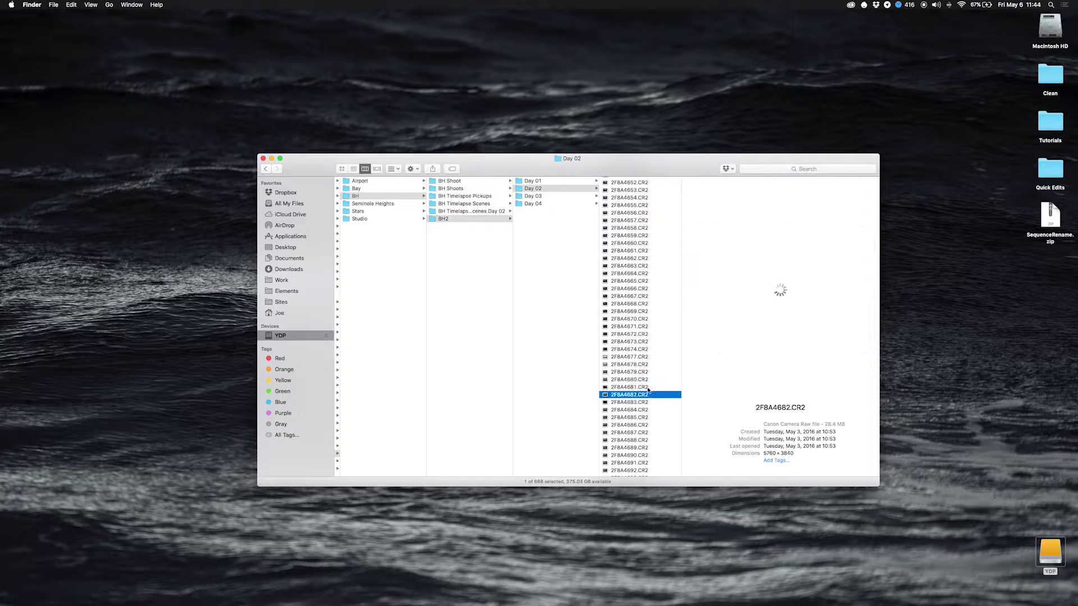
{"action": "key", "text": "Up"}
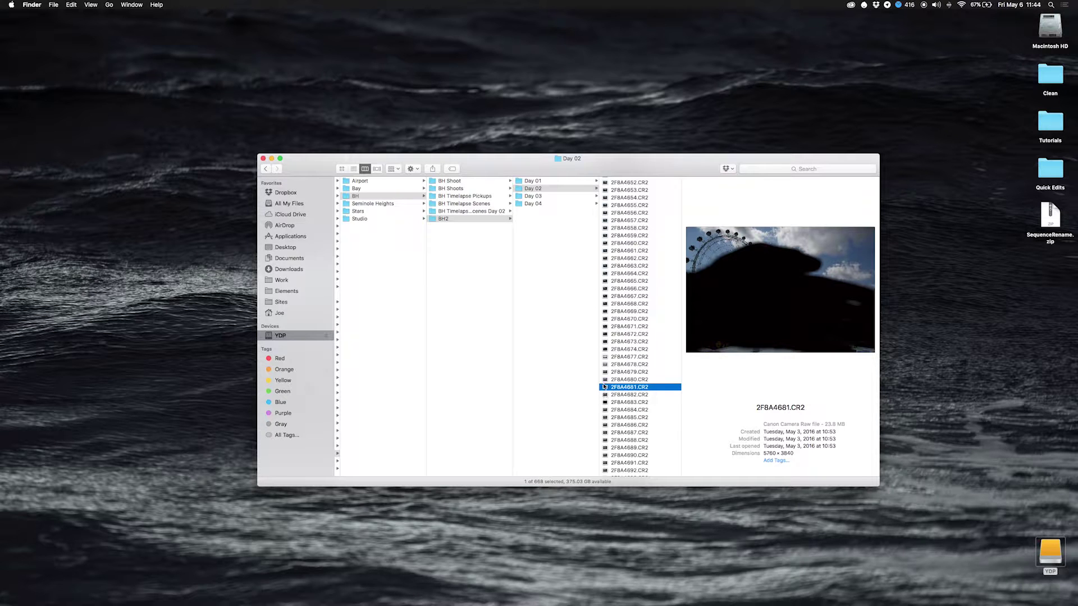
{"action": "left_click", "coordinate": [618, 402]}
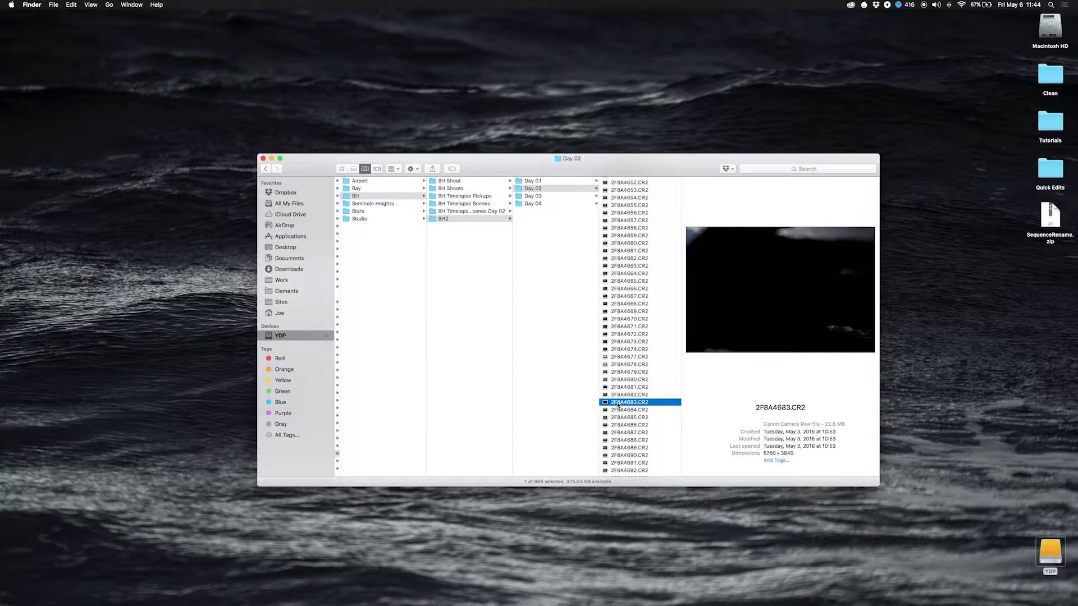
{"action": "left_click", "coordinate": [628, 410]}
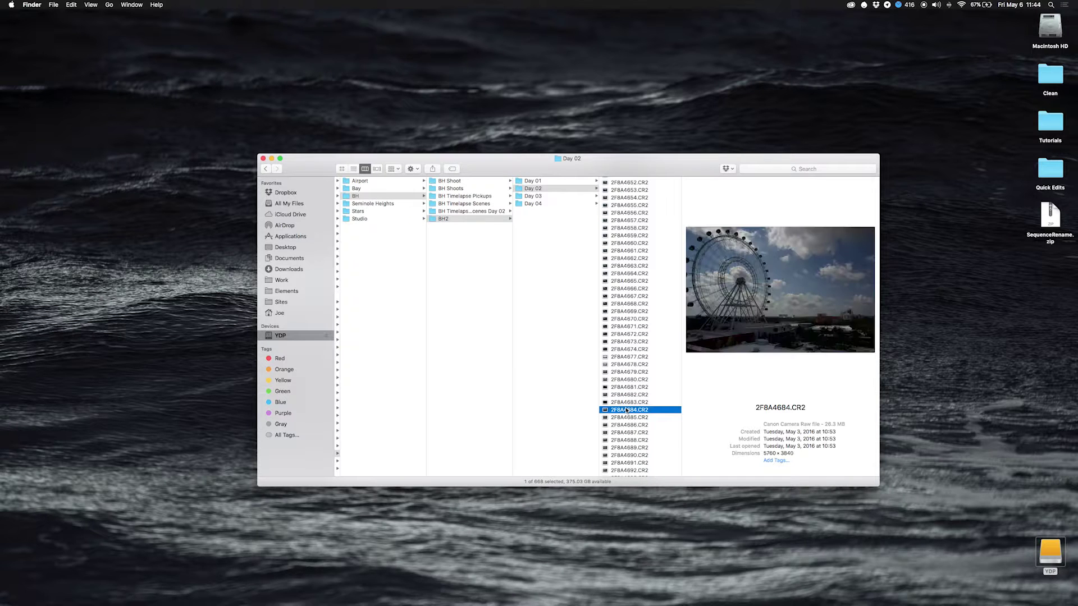
{"action": "right_click", "coordinate": [635, 413]}
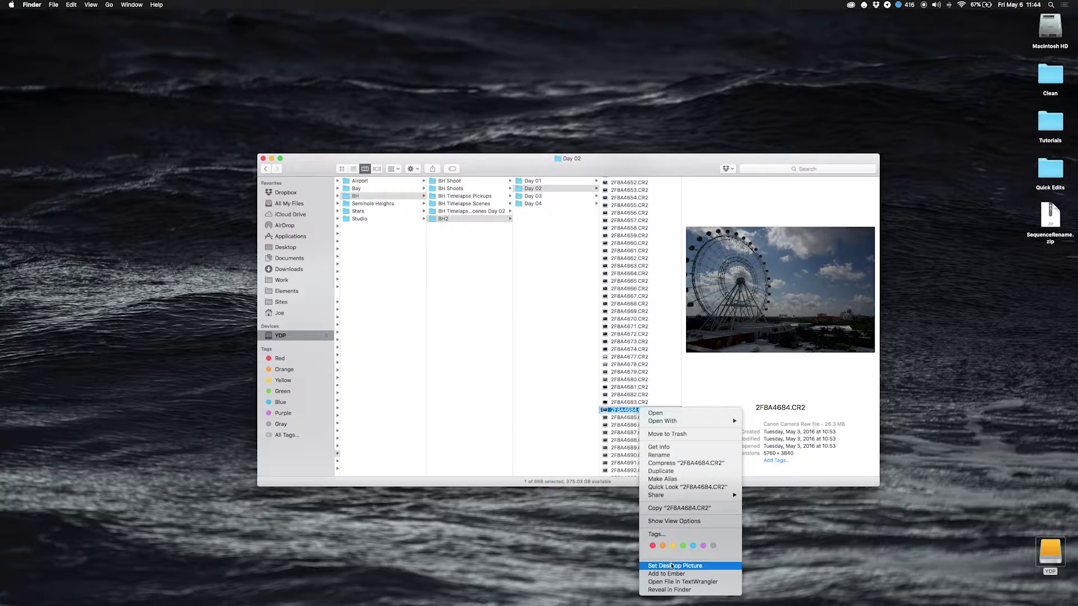
Tag 2F8A4684.CR2 green and step through the frames after it
{"action": "left_click", "coordinate": [685, 545]}
{"action": "scroll", "coordinate": [632, 371], "scroll_direction": "down", "scroll_amount": 5}
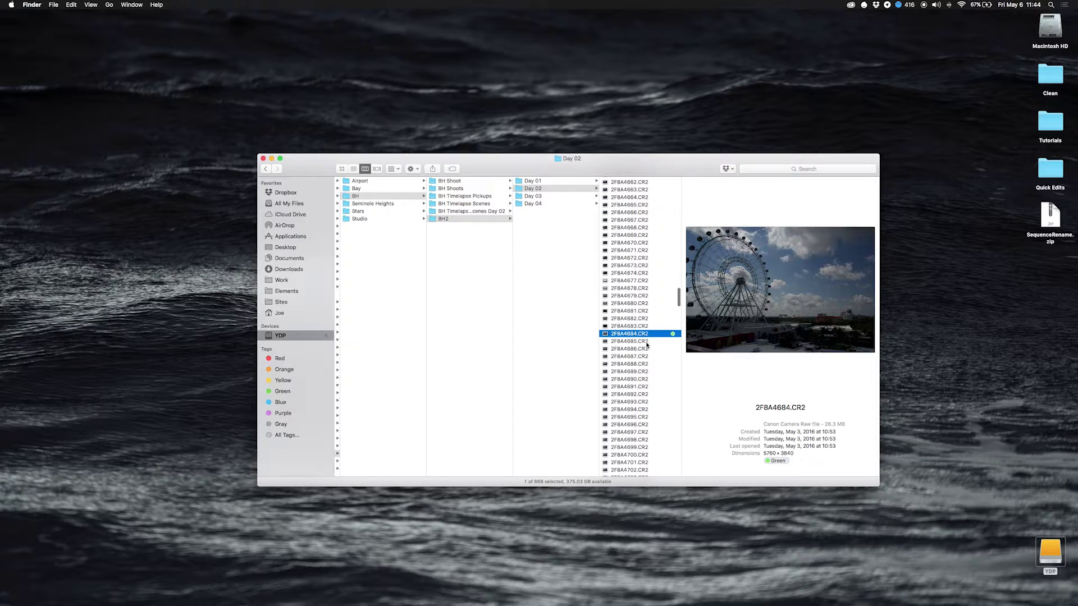
{"action": "left_click", "coordinate": [645, 343]}
{"action": "key", "text": "Down"}
{"action": "key", "text": "Down"}
{"action": "key", "text": "Down"}
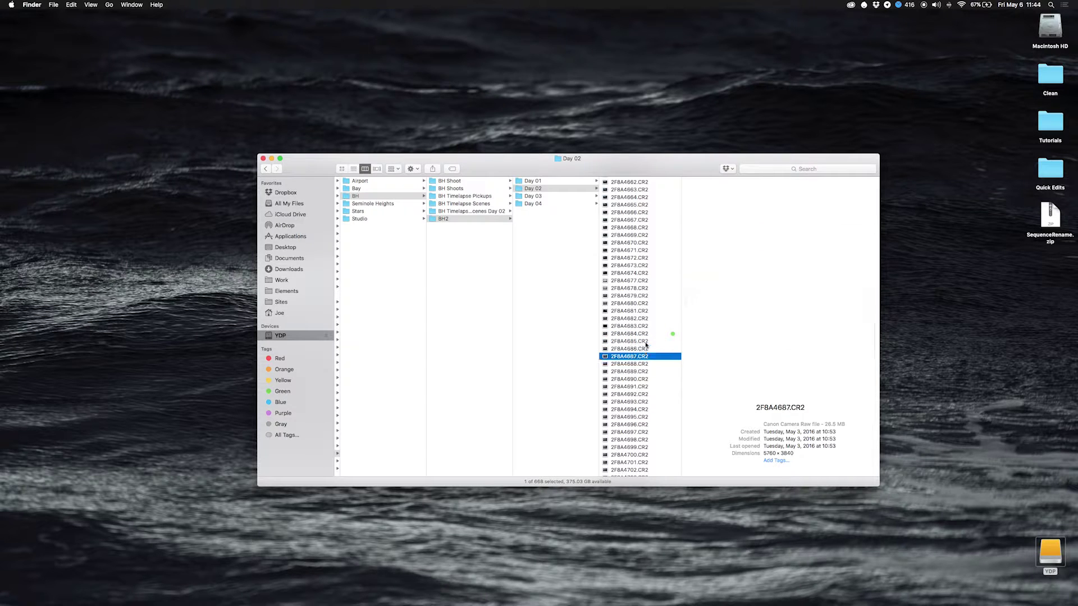
{"action": "key", "text": "Down"}
{"action": "key", "text": "Down"}
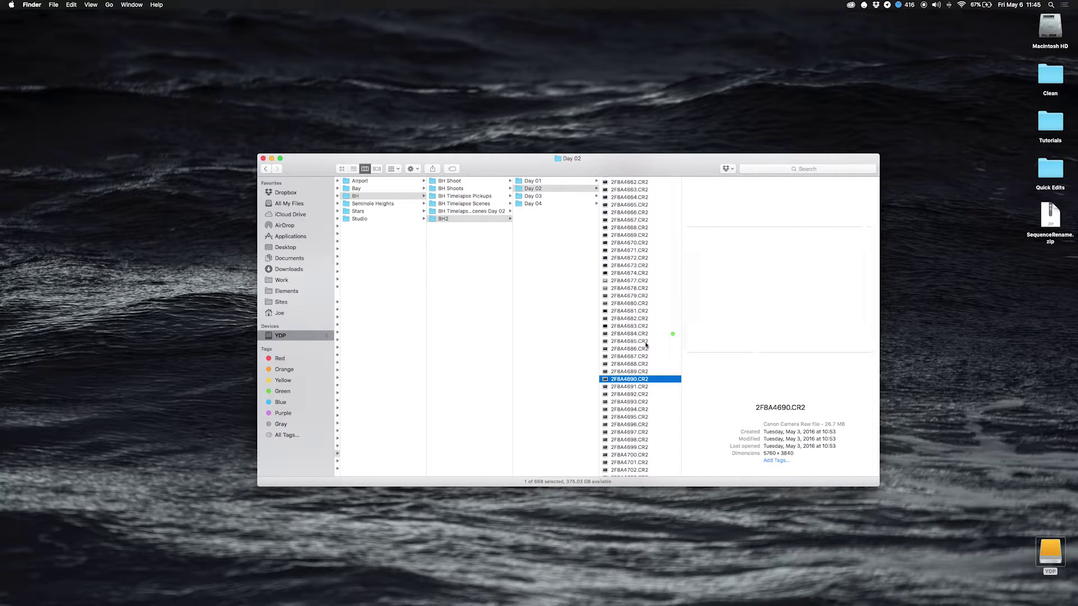
{"action": "key", "text": "Up"}
{"action": "key", "text": "Up"}
{"action": "key", "text": "Up"}
{"action": "key", "text": "Up"}
{"action": "key", "text": "Up"}
{"action": "key", "text": "Up"}
Compare the exposure of 2F8A4684.CR2 and its neighbours in full-size preview
{"action": "key", "text": "space"}
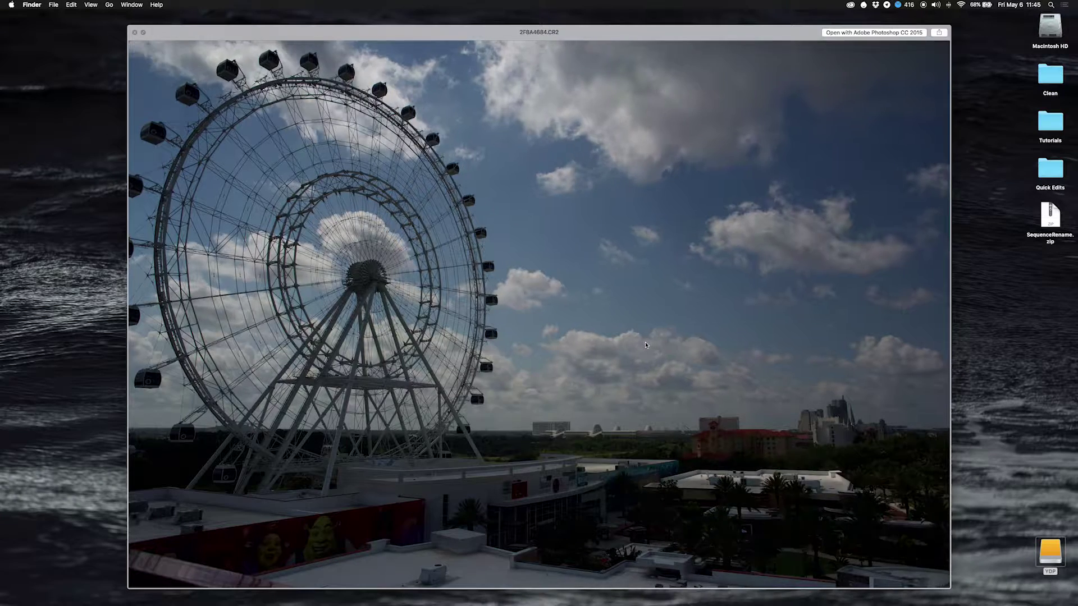
{"action": "key", "text": "Down"}
{"action": "key", "text": "Up"}
{"action": "key", "text": "Down"}
{"action": "key", "text": "Up"}
{"action": "key", "text": "Down"}
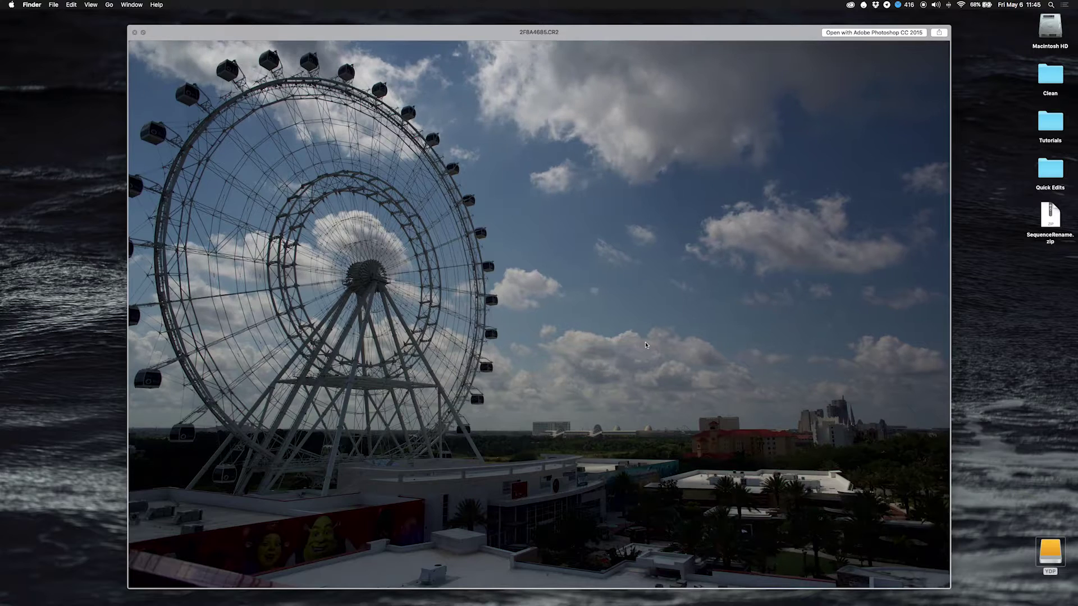
{"action": "key", "text": "space"}
Move the seven frames 2F8A4677 to 2F8A4683.CR2 into a new folder
{"action": "left_click", "coordinate": [646, 343]}
{"action": "left_click", "coordinate": [645, 326]}
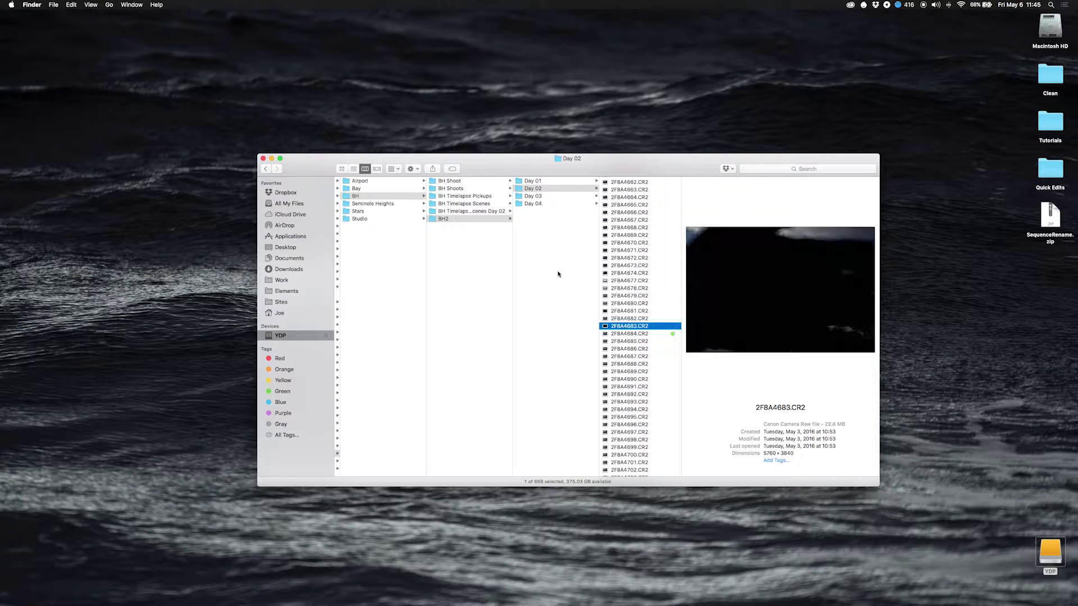
{"action": "left_click", "coordinate": [620, 280]}
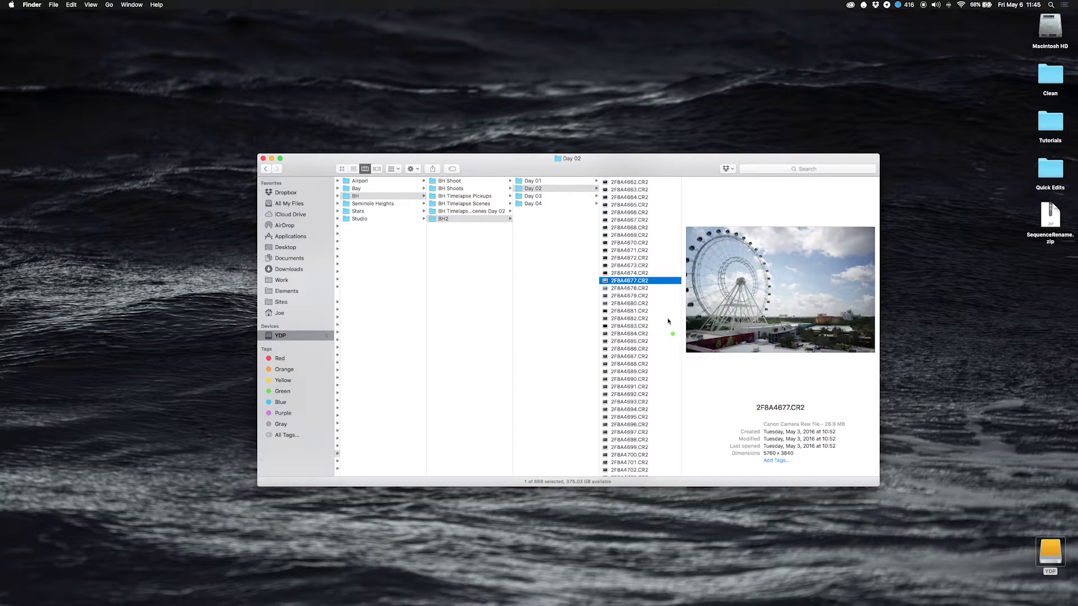
{"action": "left_click", "coordinate": [645, 327], "text": "shift"}
{"action": "right_click", "coordinate": [640, 280]}
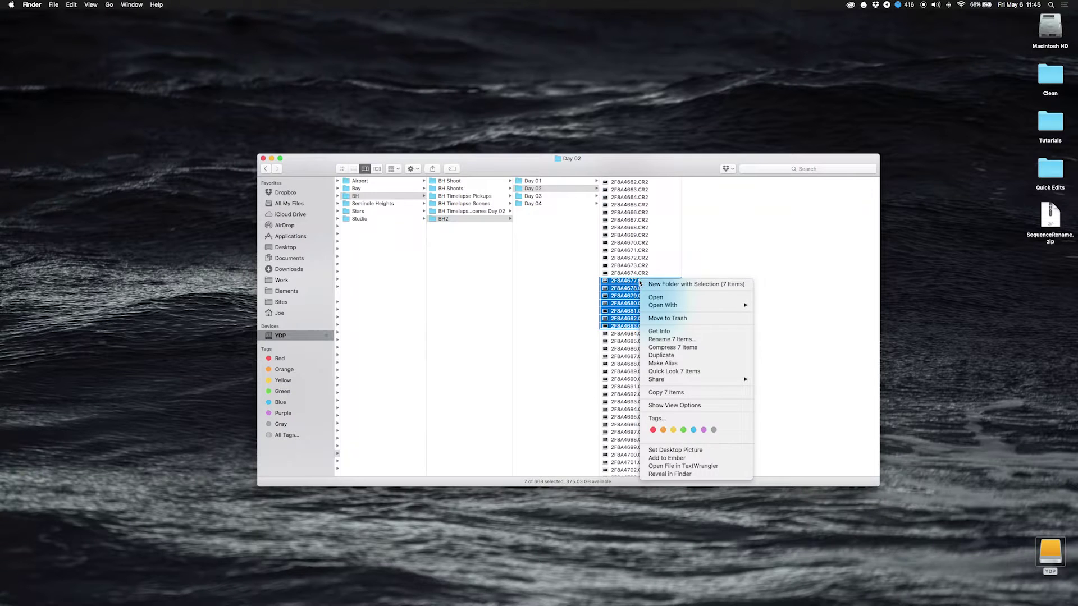
{"action": "left_click", "coordinate": [680, 284]}
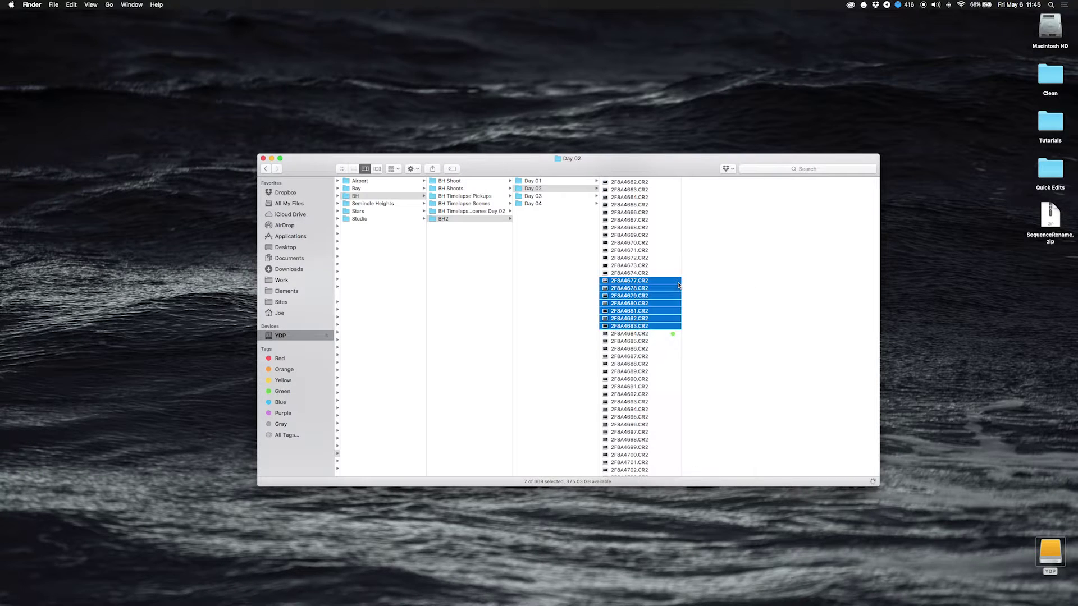
Name the new folder '_misc' after checking its seven files
{"action": "key", "text": "alt+Up"}
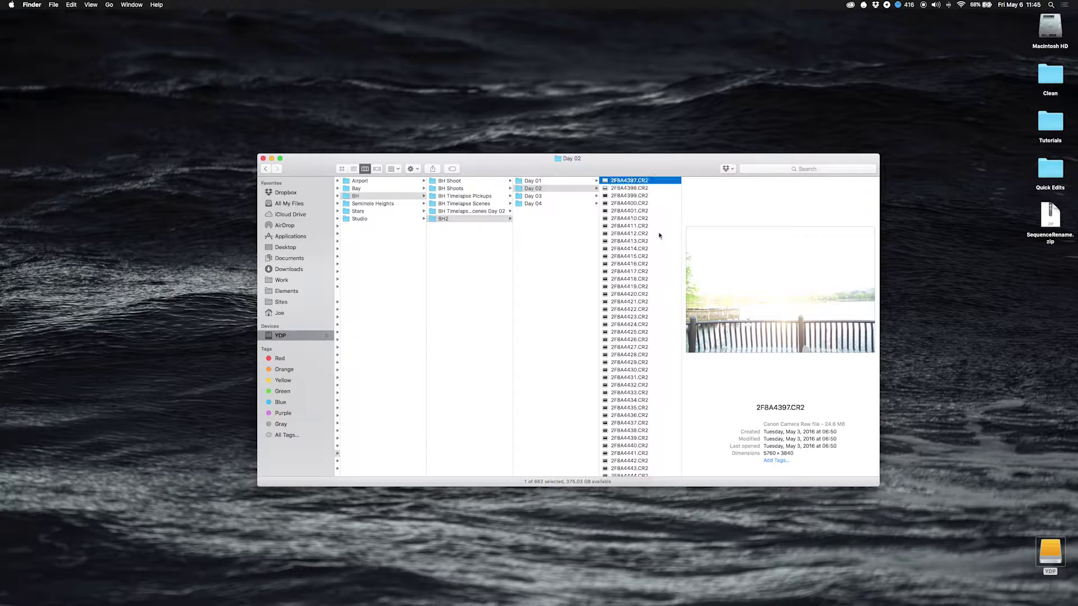
{"action": "scroll", "coordinate": [646, 252], "scroll_direction": "up", "scroll_amount": 3}
{"action": "scroll", "coordinate": [646, 280], "scroll_direction": "down", "scroll_amount": 20}
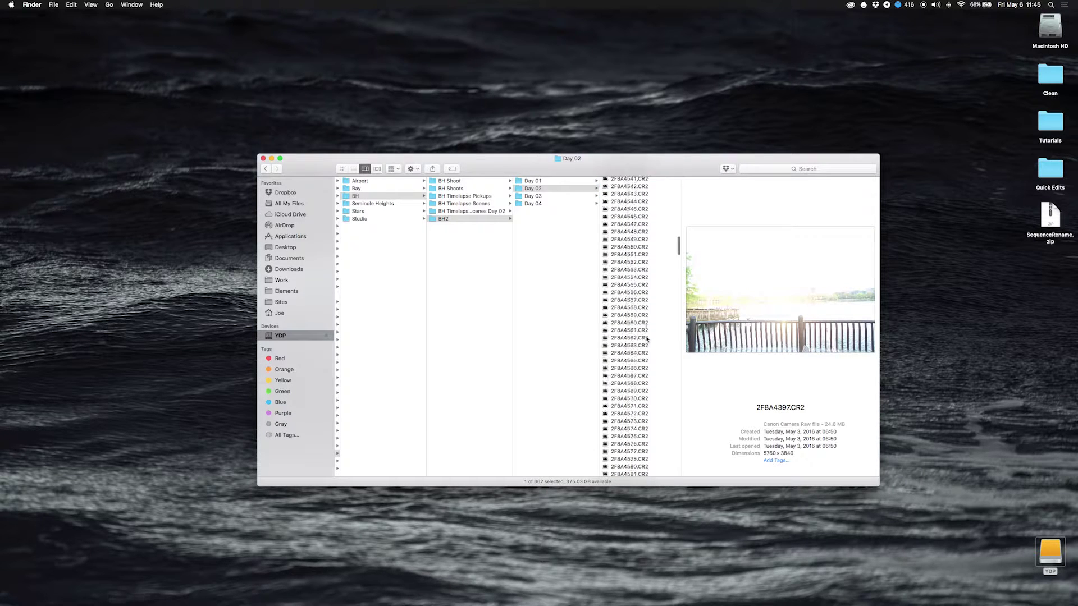
{"action": "left_click", "coordinate": [618, 473]}
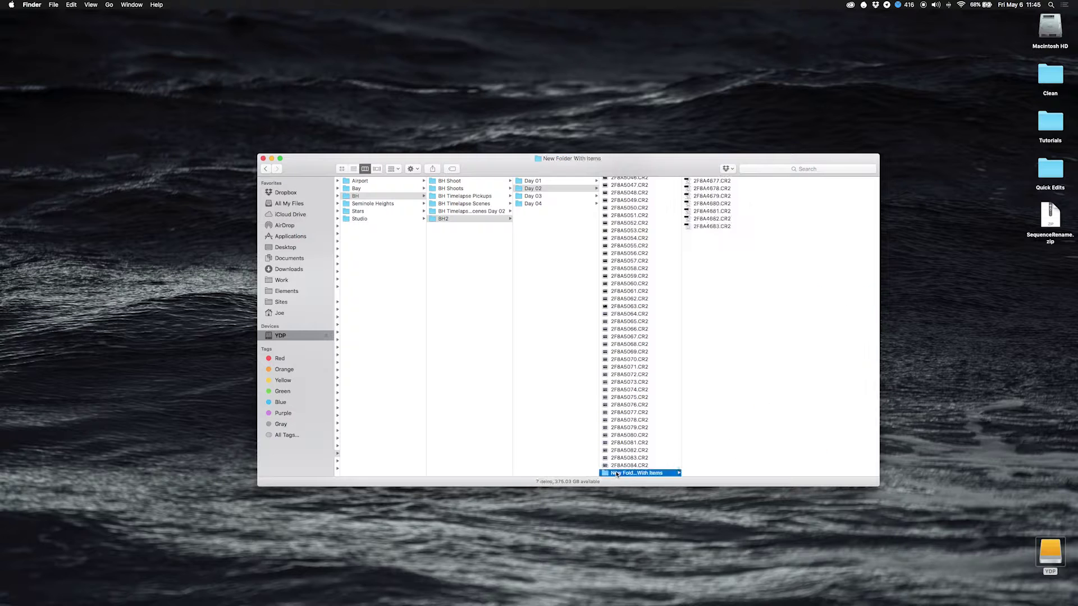
{"action": "key", "text": "Return"}
{"action": "type", "text": "_misc"}
{"action": "key", "text": "Return"}
{"action": "scroll", "coordinate": [678, 290], "scroll_direction": "up", "scroll_amount": 20}
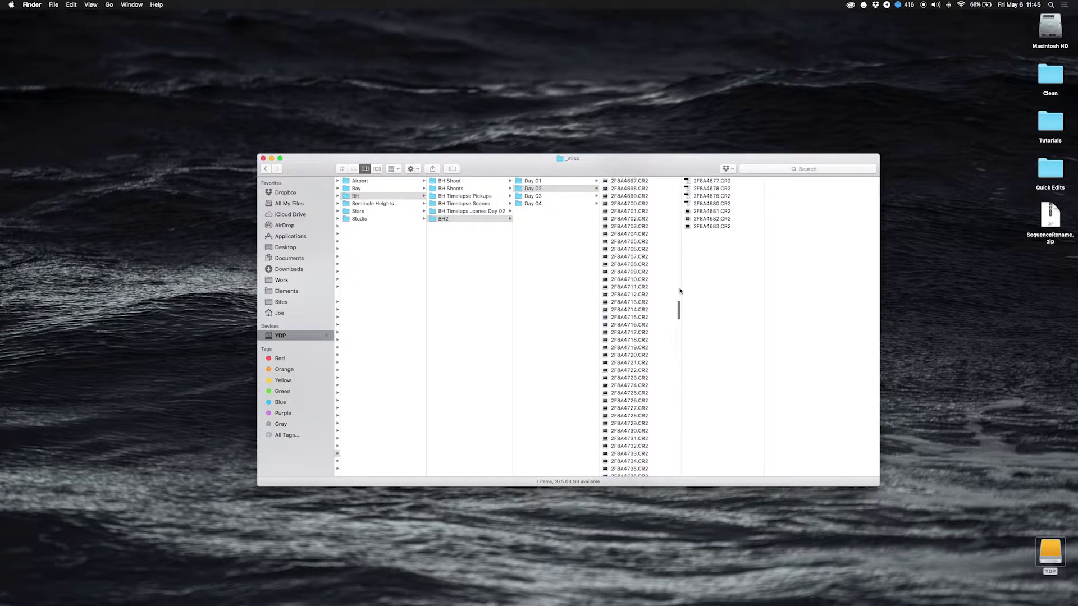
Preview frames 2F8A4684, 4755, 4806 and 4928 further down the sequence
{"action": "scroll", "coordinate": [678, 290], "scroll_direction": "down", "scroll_amount": 20}
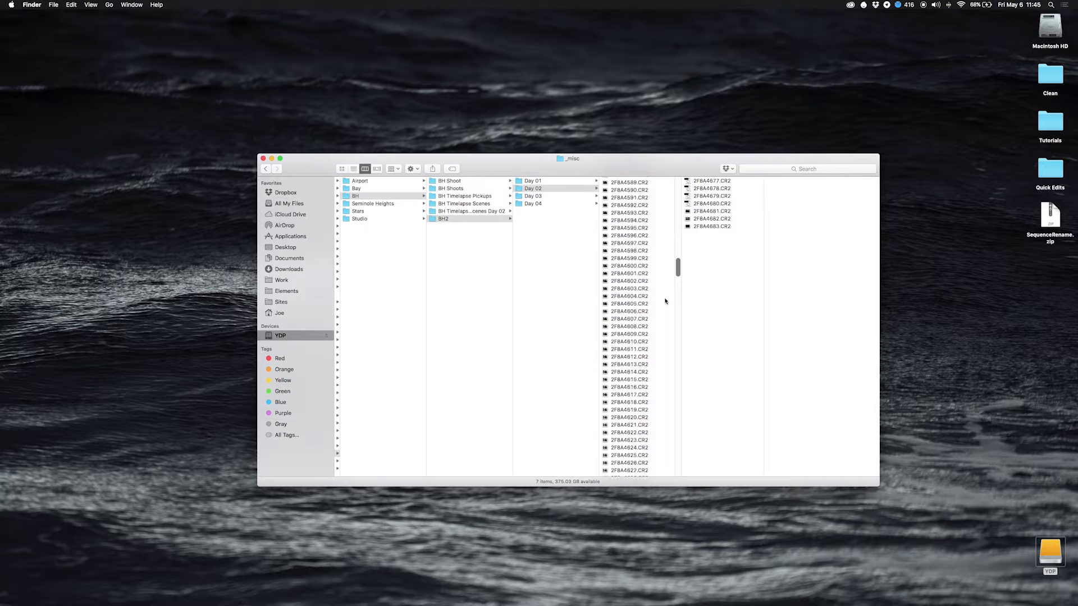
{"action": "left_click", "coordinate": [637, 292]}
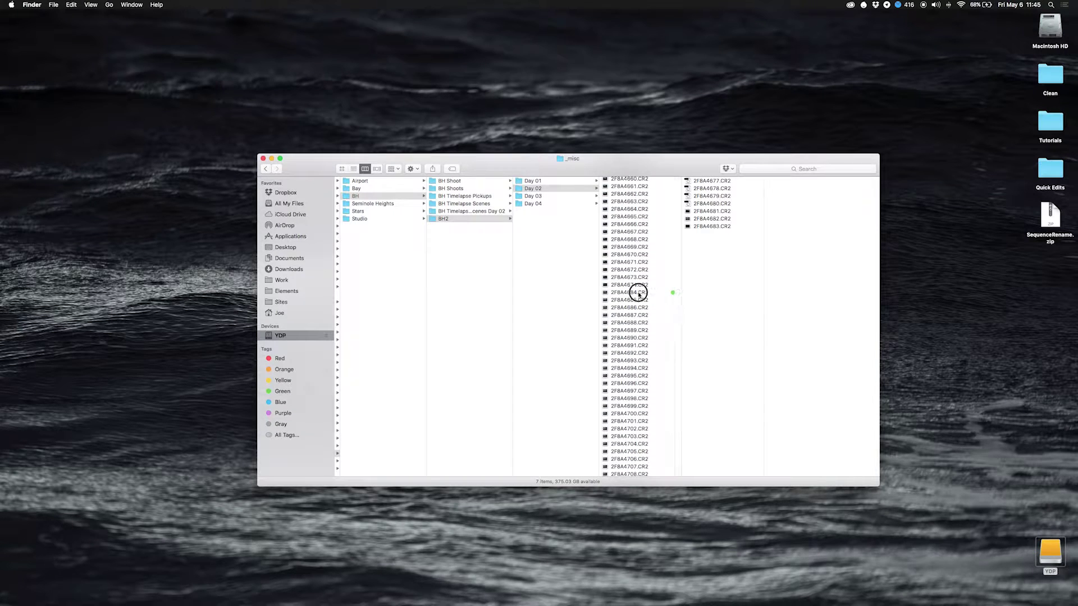
{"action": "scroll", "coordinate": [631, 393], "scroll_direction": "down", "scroll_amount": 6}
{"action": "scroll", "coordinate": [631, 403], "scroll_direction": "down", "scroll_amount": 5}
{"action": "left_click", "coordinate": [631, 360]}
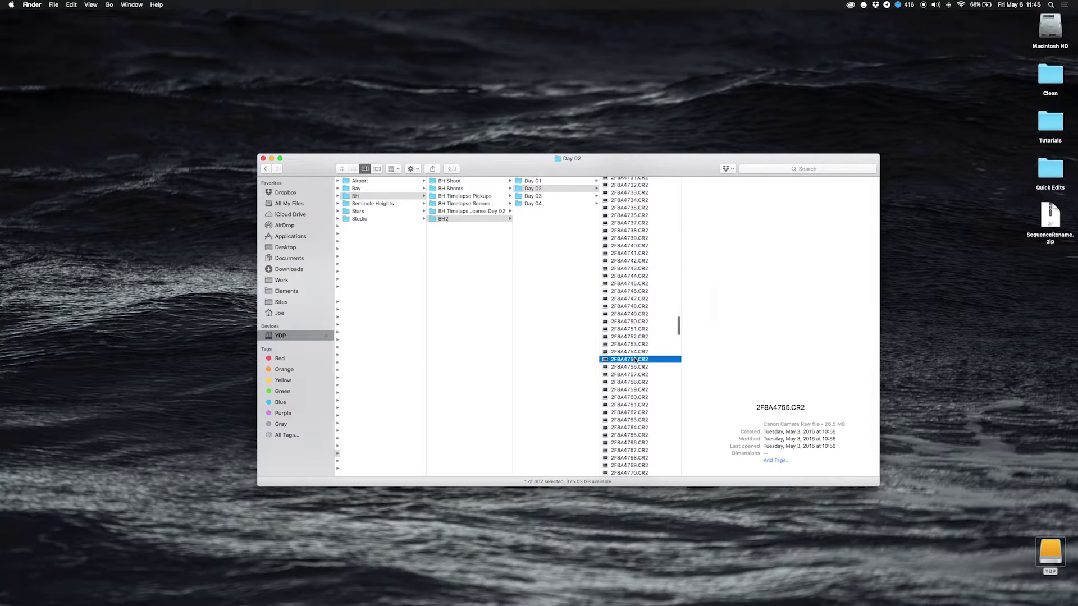
{"action": "scroll", "coordinate": [643, 395], "scroll_direction": "down", "scroll_amount": 7}
{"action": "left_click", "coordinate": [646, 387]}
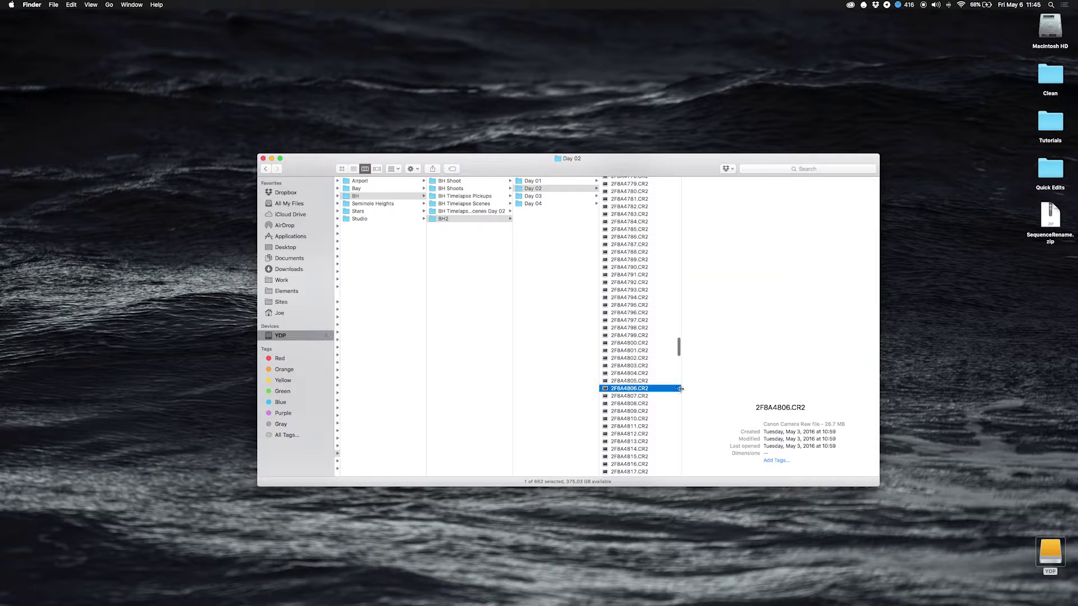
{"action": "scroll", "coordinate": [640, 393], "scroll_direction": "down", "scroll_amount": 10}
{"action": "left_click", "coordinate": [639, 381]}
{"action": "scroll", "coordinate": [638, 414], "scroll_direction": "up", "scroll_amount": 1}
Step back from 2F8A4923 to find the sequence's last frame, 2F8A4918.CR2
{"action": "key", "text": "Up"}
{"action": "key", "text": "Up"}
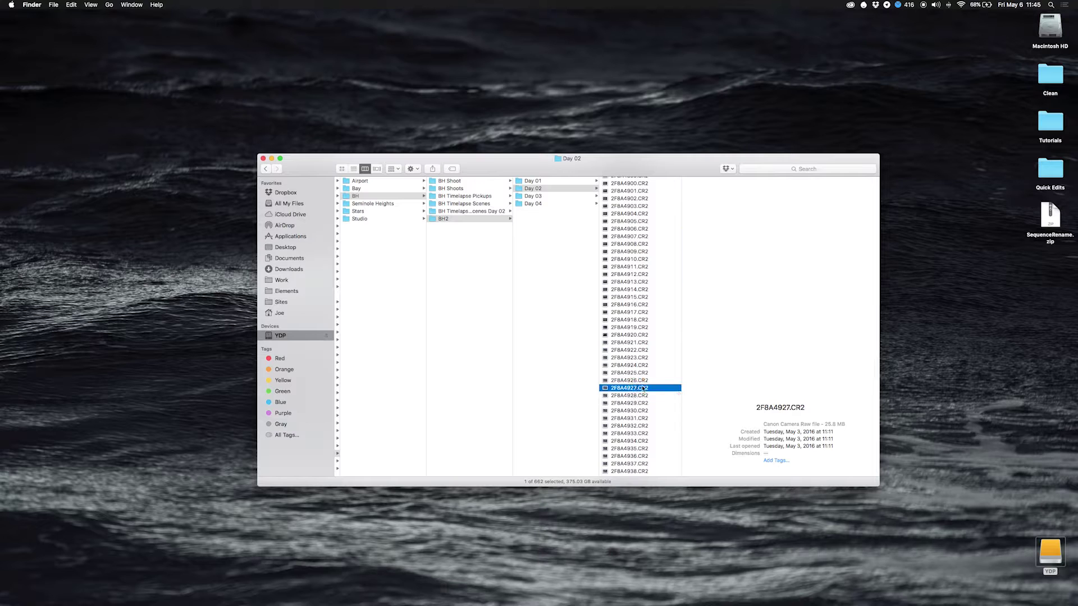
{"action": "key", "text": "Up"}
{"action": "key", "text": "Up"}
{"action": "key", "text": "Up"}
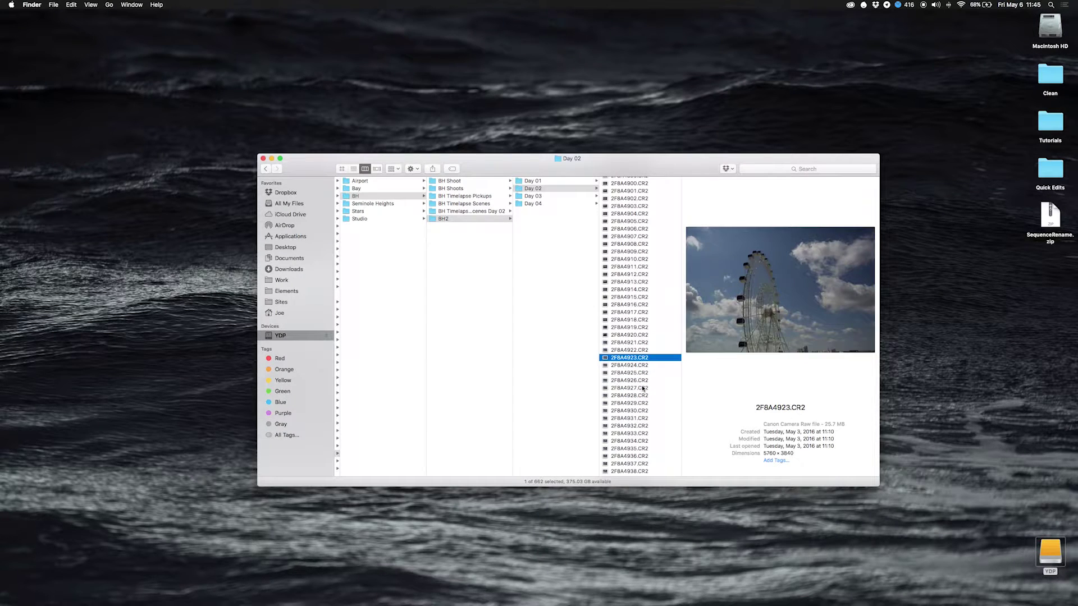
{"action": "left_click", "coordinate": [618, 335]}
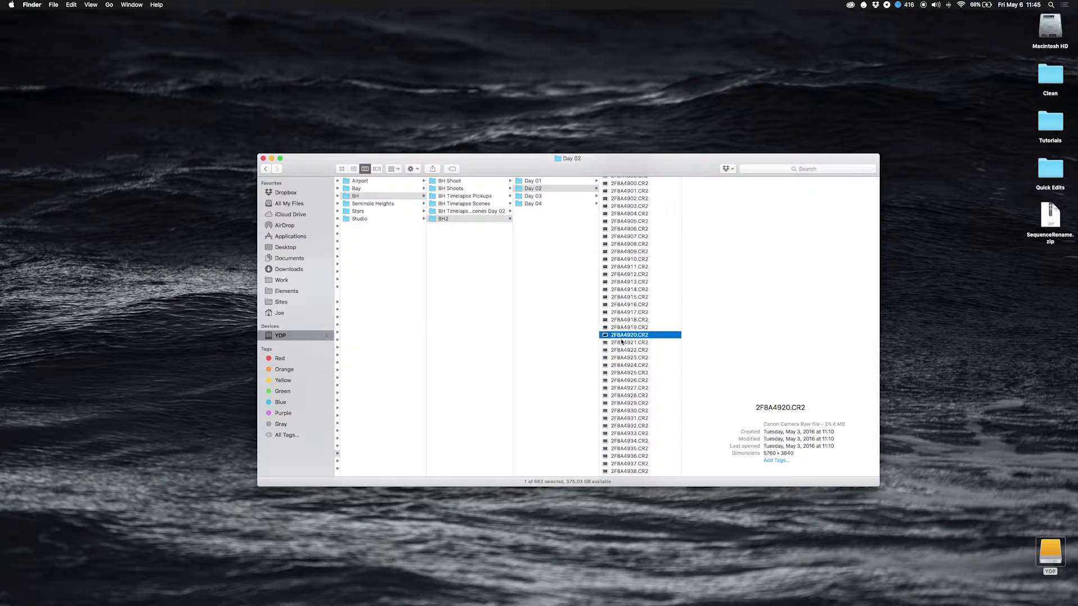
{"action": "key", "text": "Up"}
{"action": "key", "text": "Up"}
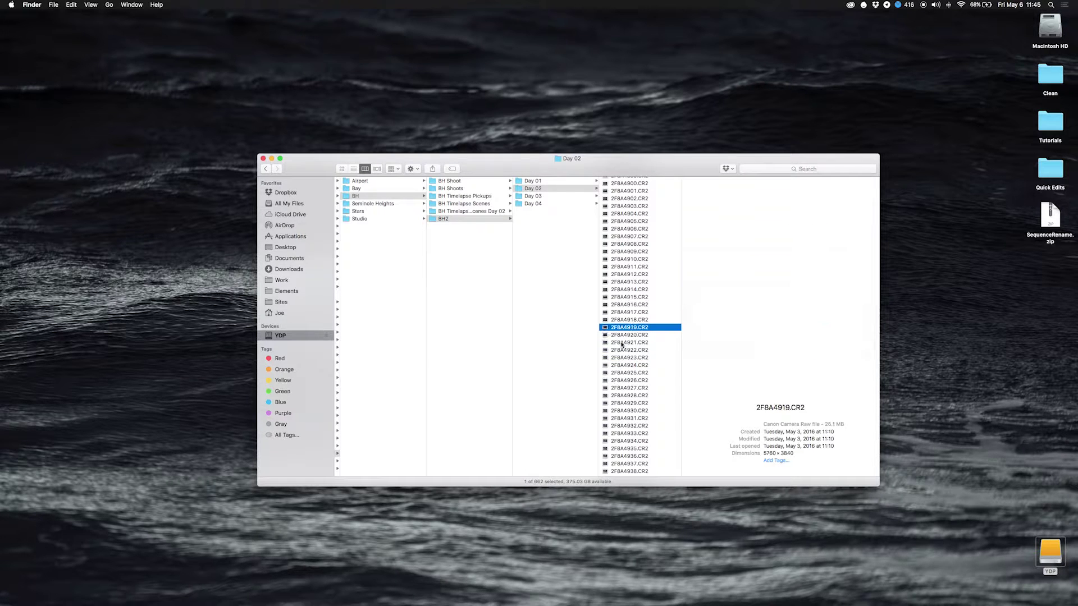
{"action": "key", "text": "Up"}
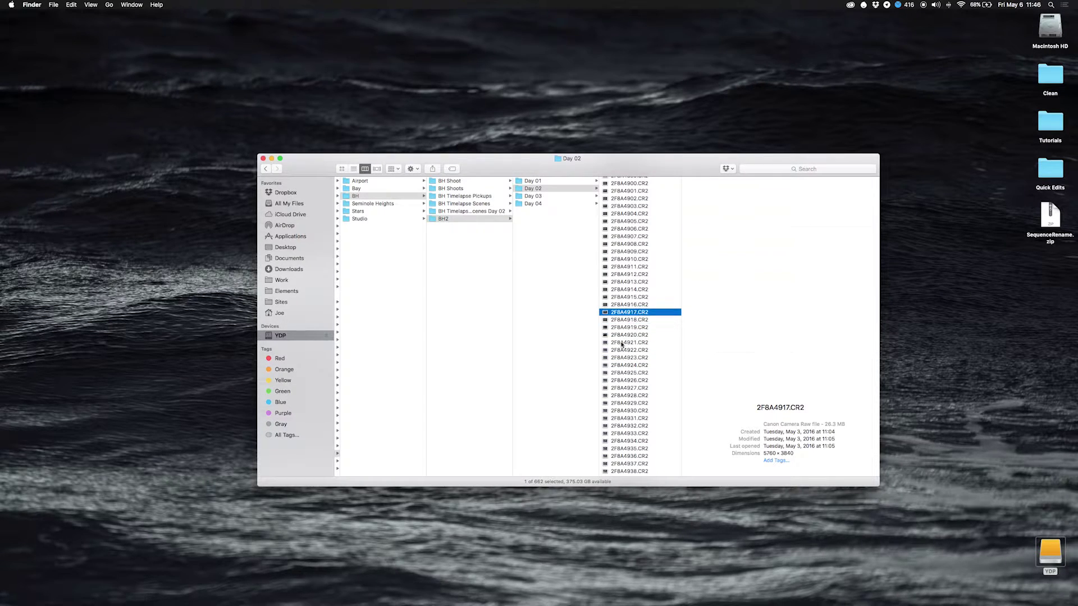
{"action": "key", "text": "Down"}
{"action": "key", "text": "Down"}
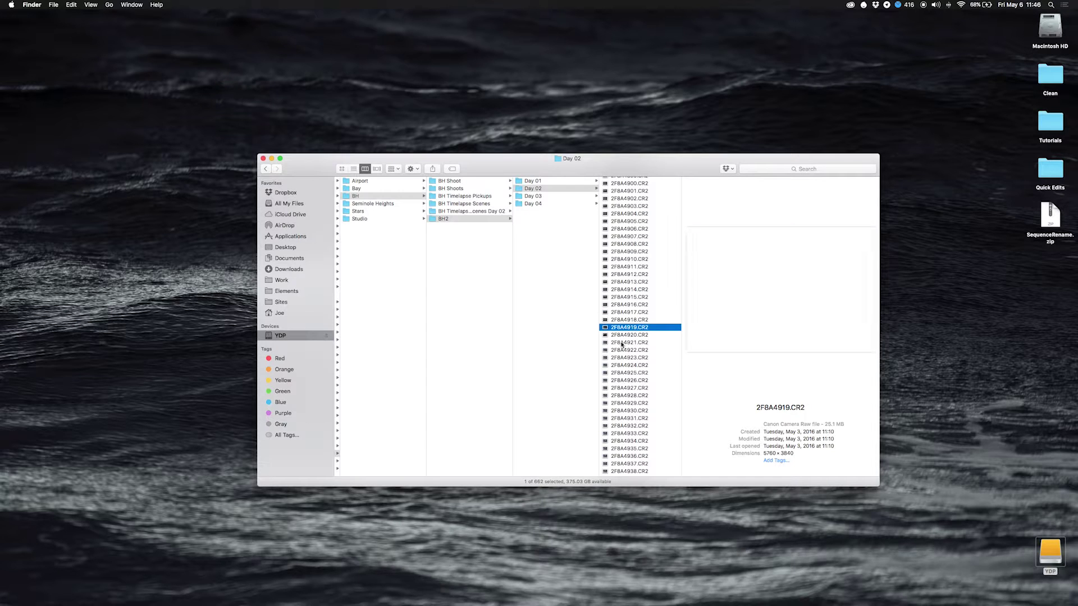
{"action": "key", "text": "Up"}
Tag 2F8A4918.CR2 red and select every frame from 2F8A4684 through it
{"action": "right_click", "coordinate": [657, 319]}
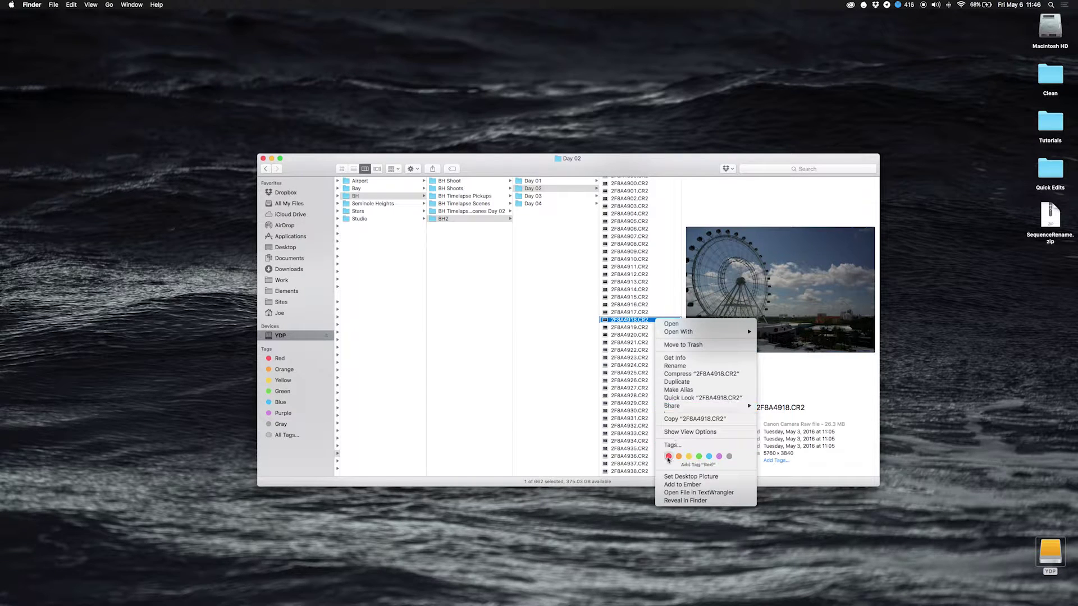
{"action": "left_click", "coordinate": [668, 456]}
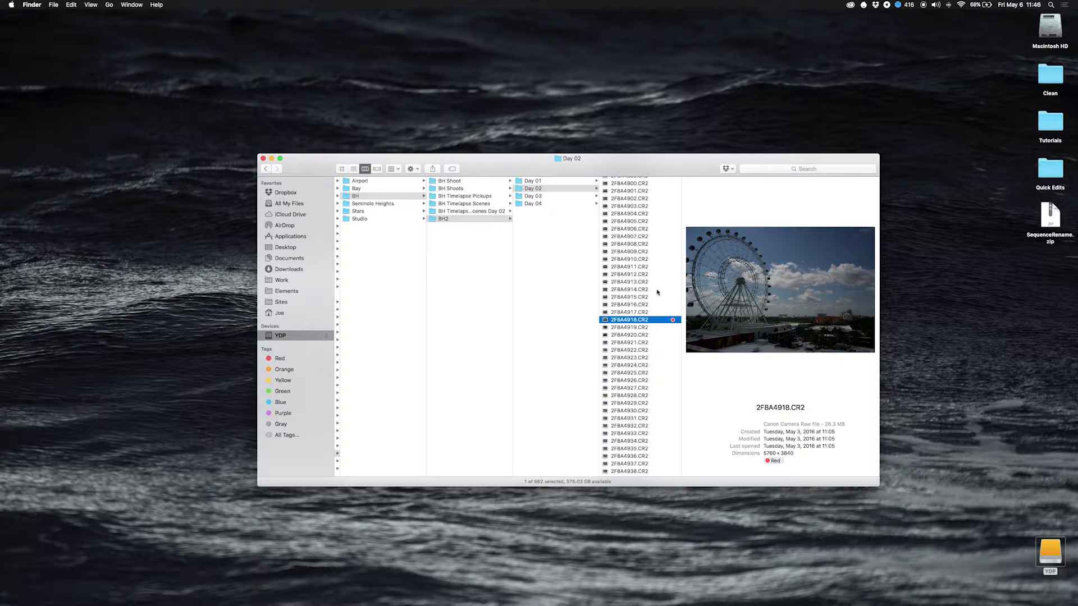
{"action": "scroll", "coordinate": [657, 292], "scroll_direction": "up", "scroll_amount": 20}
{"action": "scroll", "coordinate": [654, 298], "scroll_direction": "up", "scroll_amount": 5}
{"action": "left_click", "coordinate": [640, 297], "text": "shift"}
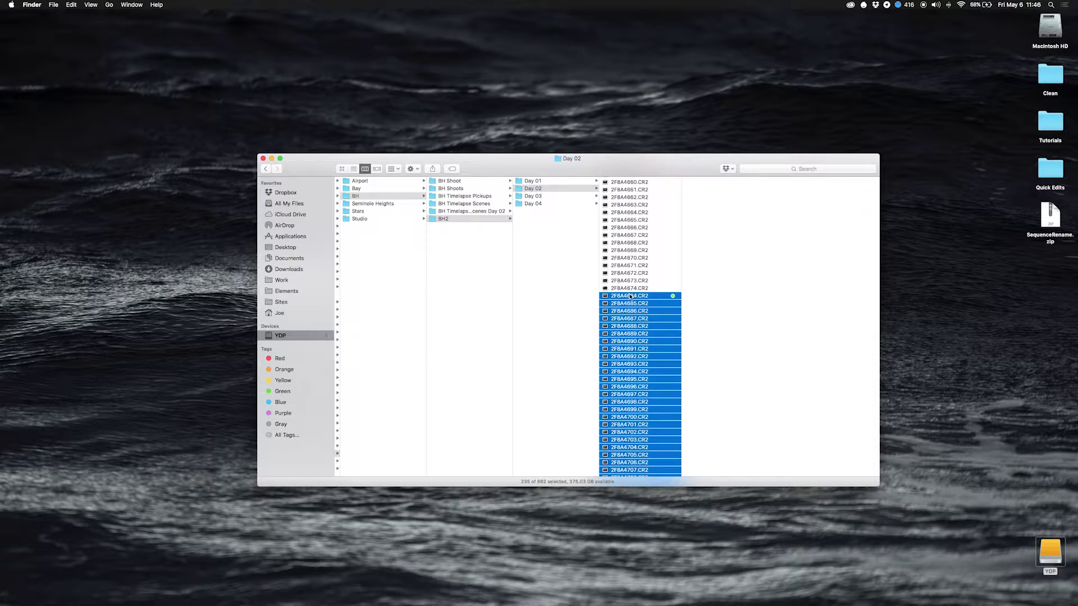
Put the 235 selected frames into a new folder named 'Orlando Eye 01'
{"action": "right_click", "coordinate": [630, 297]}
{"action": "left_click", "coordinate": [661, 294]}
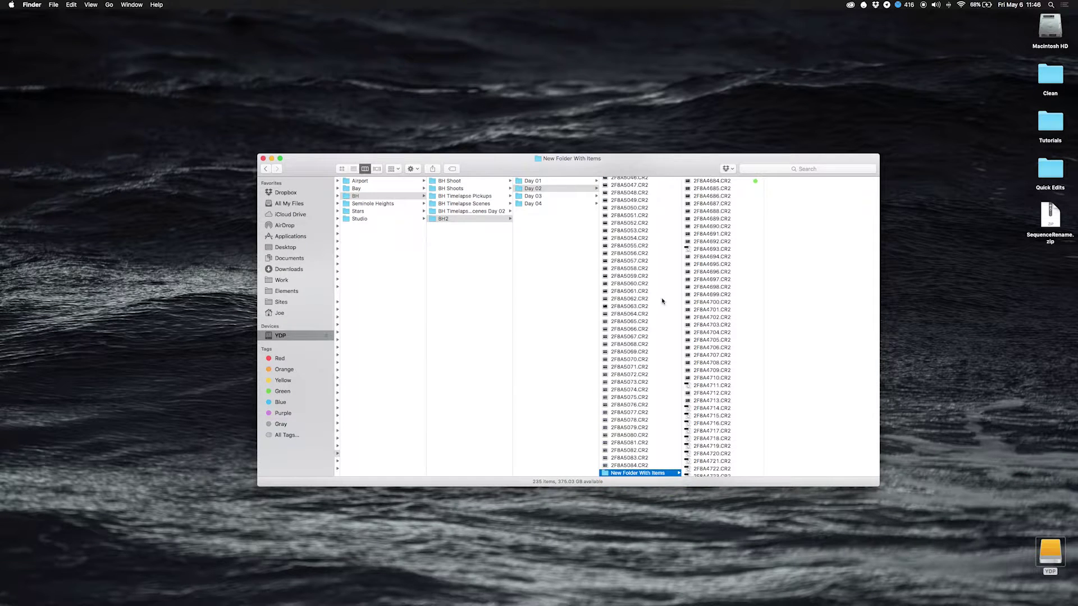
{"action": "key", "text": "Return"}
{"action": "left_click", "coordinate": [629, 474]}
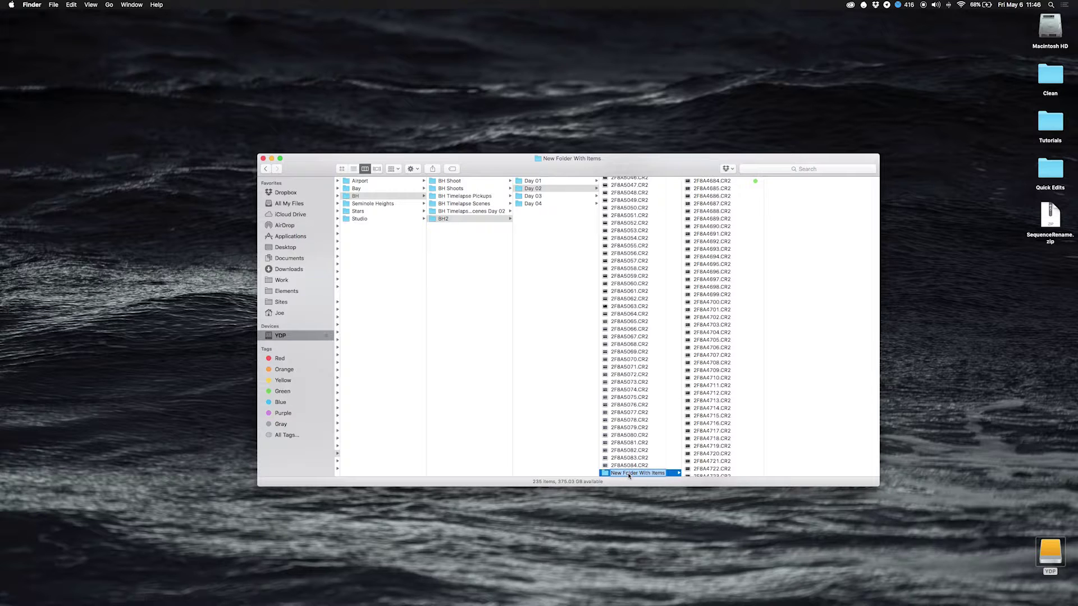
{"action": "type", "text": "C"}
{"action": "type", "text": "rlando Eye"}
{"action": "type", "text": " 01"}
{"action": "key", "text": "Return"}
Bring up the Services options for the Orlando Eye 01 folder
{"action": "scroll", "coordinate": [713, 337], "scroll_direction": "down", "scroll_amount": 15}
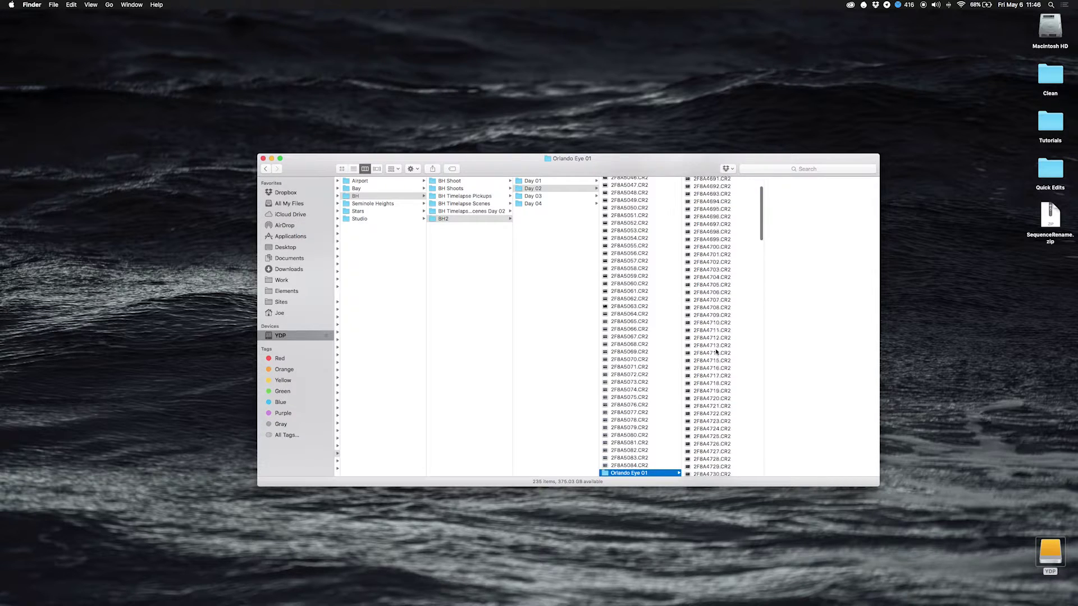
{"action": "scroll", "coordinate": [716, 349], "scroll_direction": "up", "scroll_amount": 15}
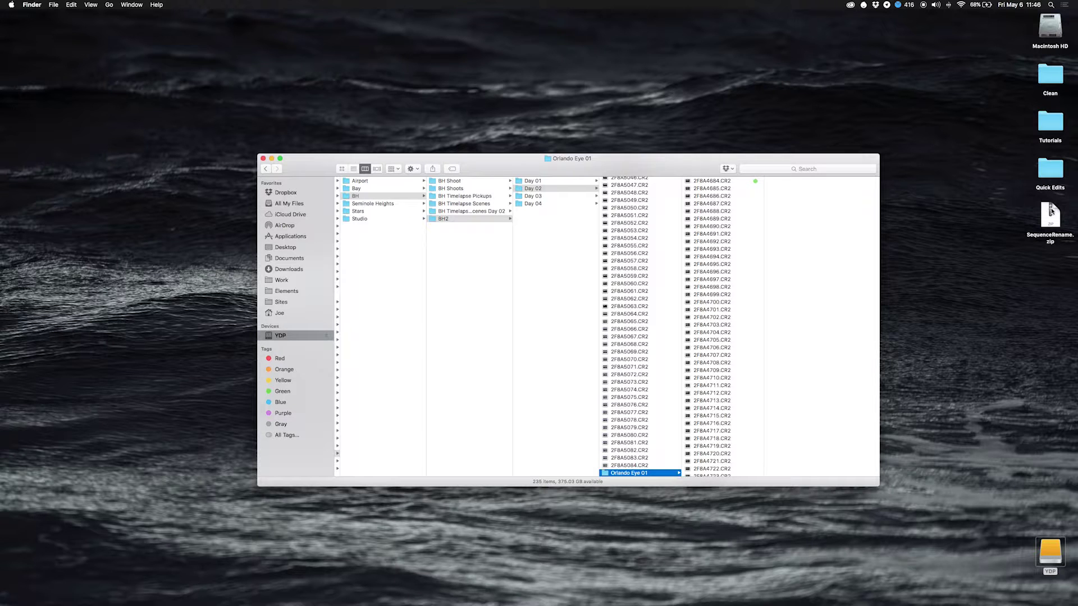
{"action": "right_click", "coordinate": [645, 475]}
{"action": "mouse_move", "coordinate": [679, 596]}
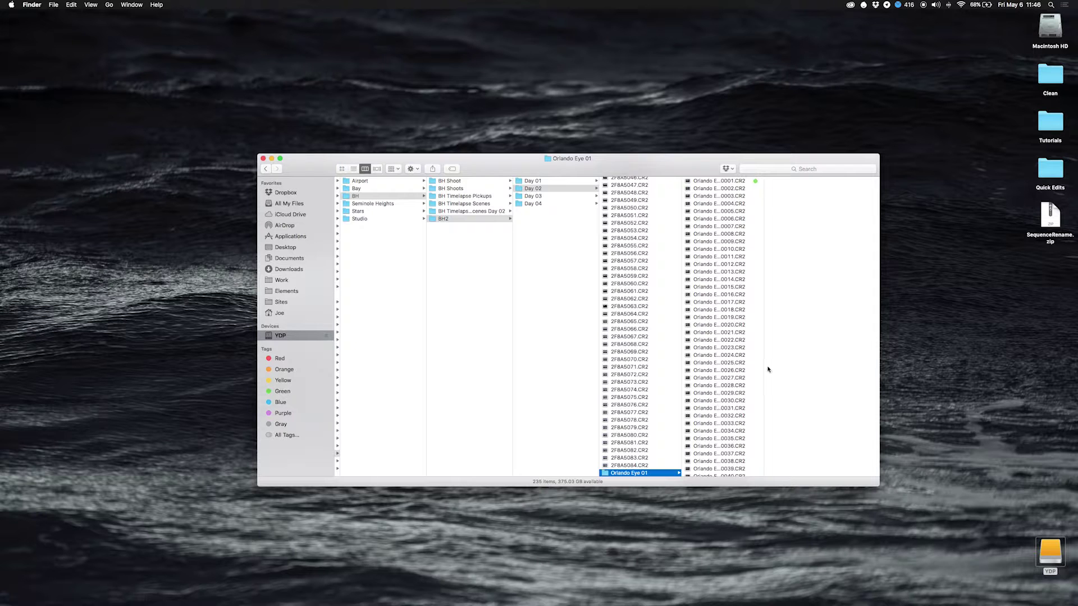
Widen the file column so the full Orlando Eye 01_0001.CR2-style names show
{"action": "left_click_drag", "start_coordinate": [764, 366], "coordinate": [814, 373]}
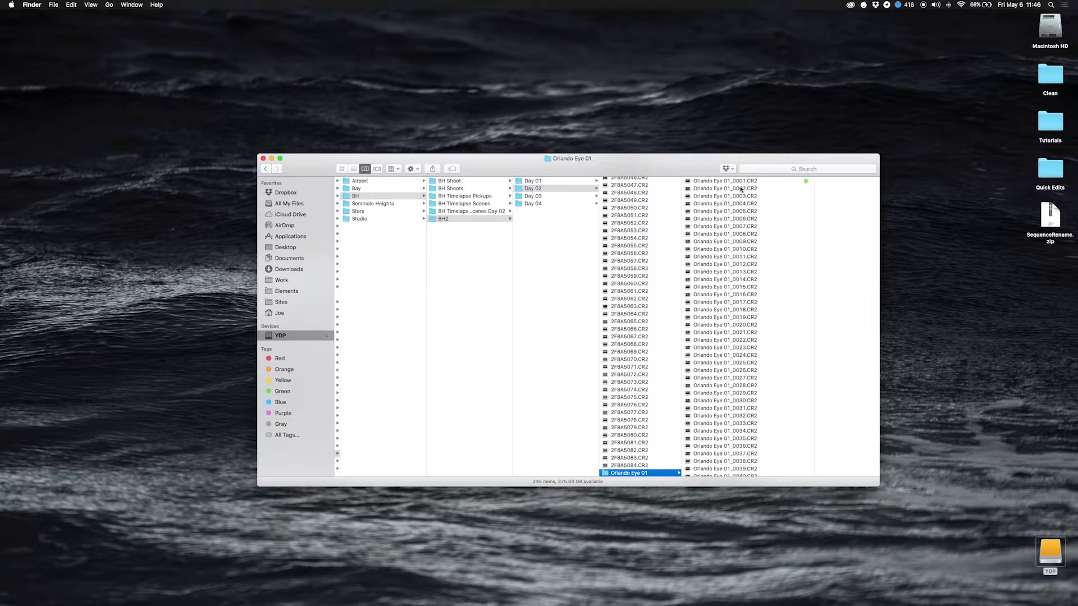
{"action": "scroll", "coordinate": [742, 452], "scroll_direction": "down", "scroll_amount": 20}
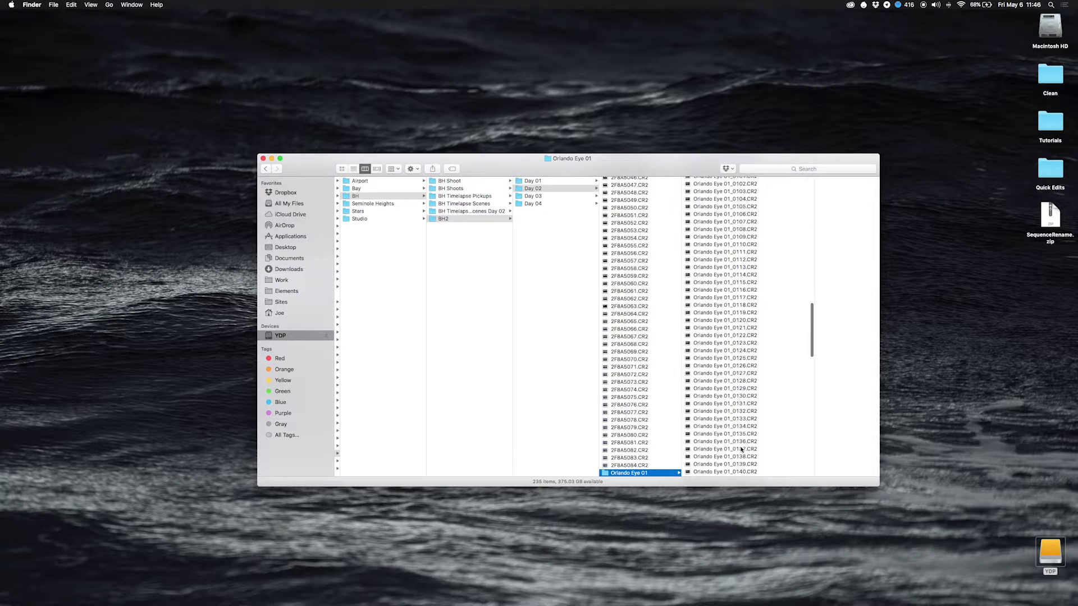
{"action": "scroll", "coordinate": [733, 241], "scroll_direction": "up", "scroll_amount": 20}
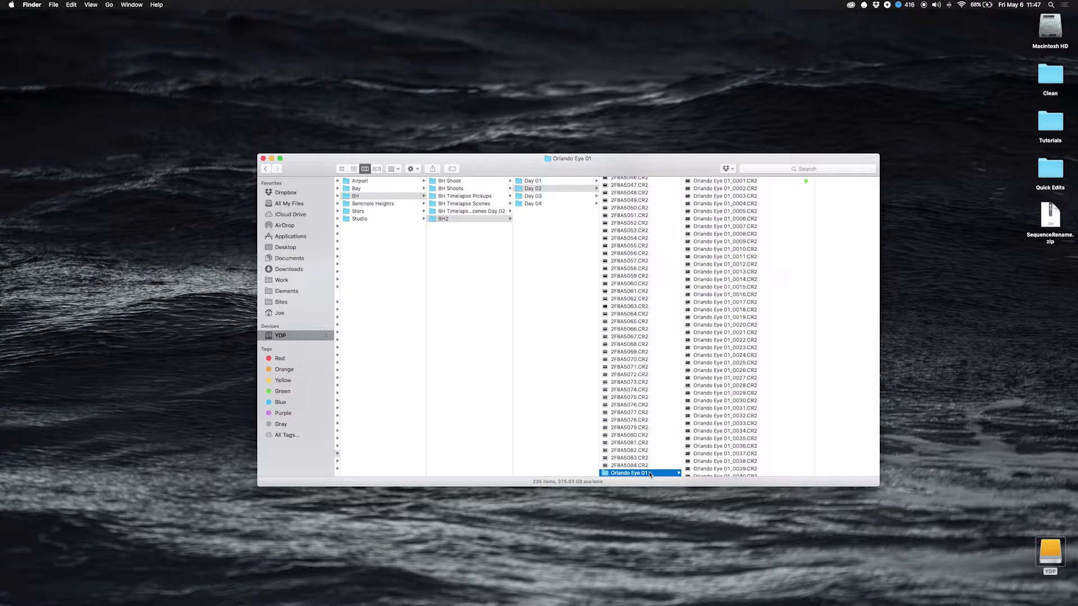
Quick Look frame 0001, then select frames 0070, 0074 and 0126 of Orlando Eye 01
{"action": "left_click", "coordinate": [743, 183]}
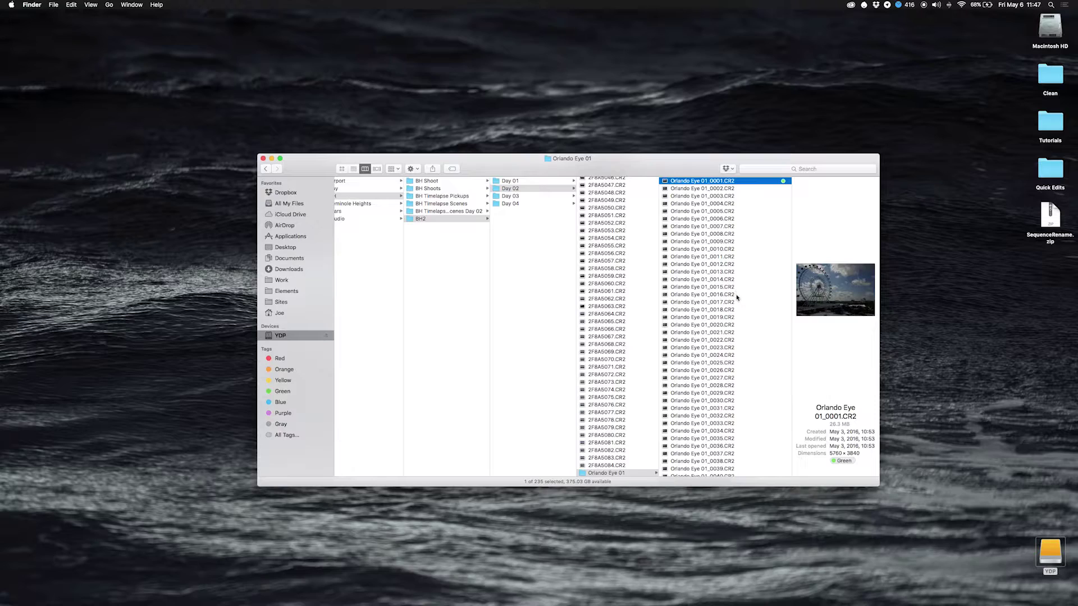
{"action": "key", "text": "space"}
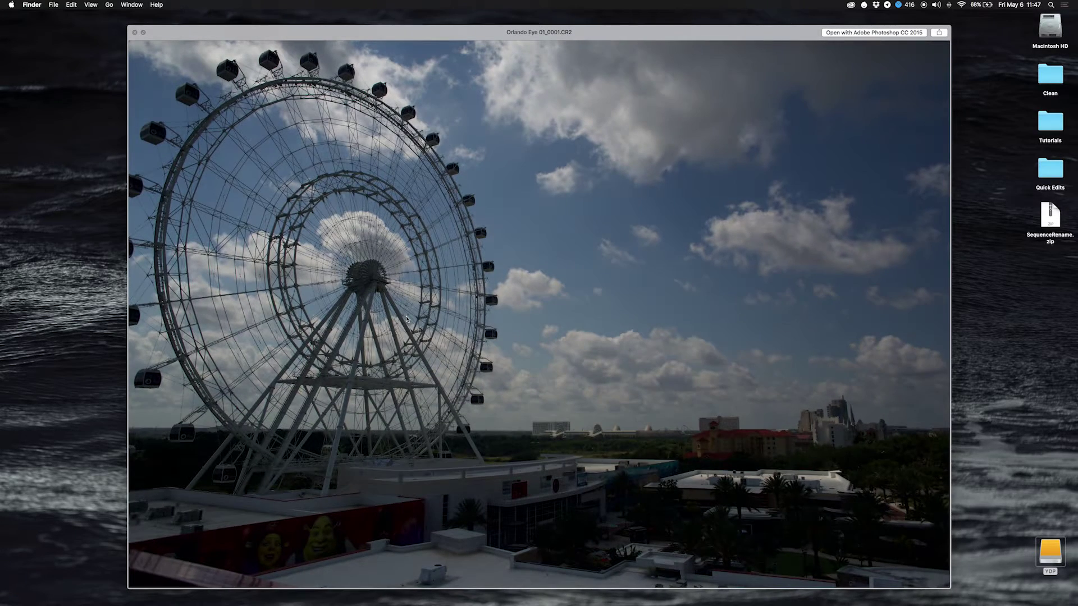
{"action": "key", "text": "space"}
{"action": "scroll", "coordinate": [720, 337], "scroll_direction": "down", "scroll_amount": 10}
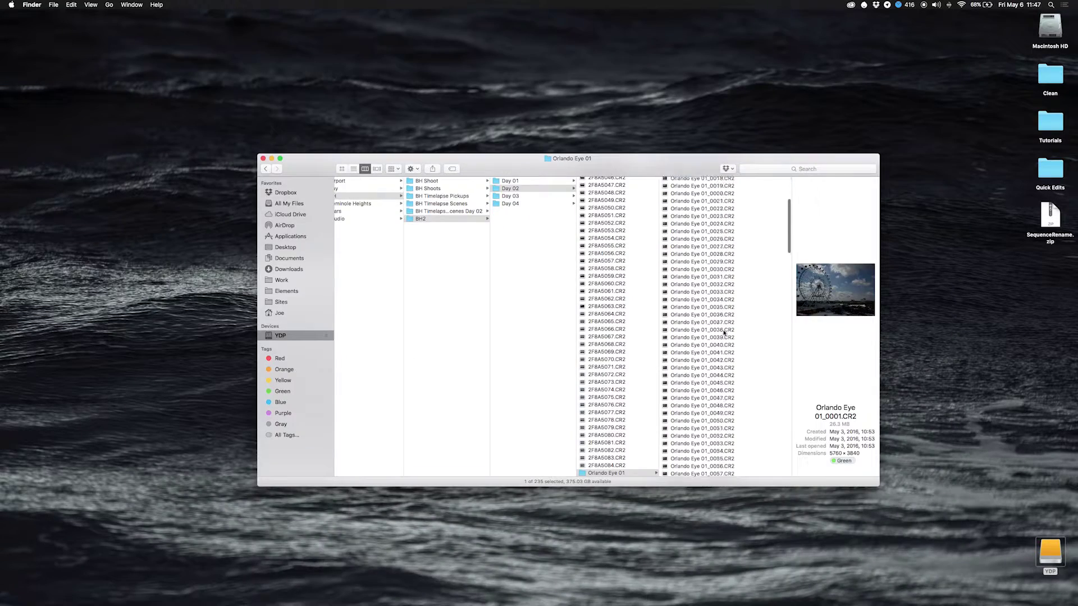
{"action": "left_click", "coordinate": [713, 359]}
{"action": "left_click", "coordinate": [716, 389]}
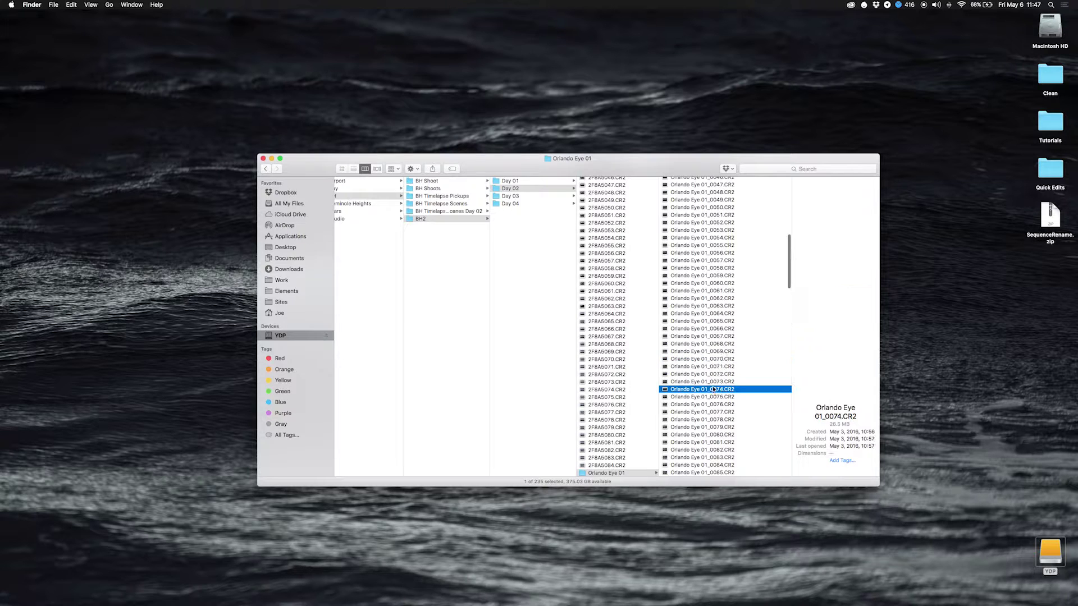
{"action": "scroll", "coordinate": [717, 402], "scroll_direction": "down", "scroll_amount": 3}
{"action": "scroll", "coordinate": [717, 402], "scroll_direction": "down", "scroll_amount": 10}
{"action": "left_click", "coordinate": [717, 402]}
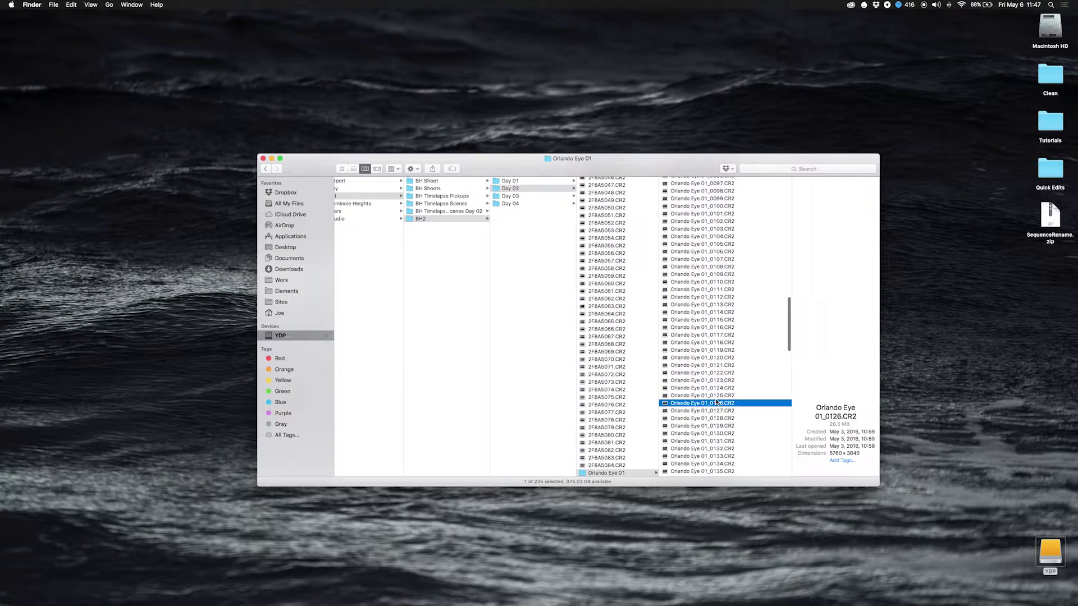
Preview frames 0126, 0172 and 0214 full size, then bring Lightroom to the front
{"action": "scroll", "coordinate": [717, 402], "scroll_direction": "down", "scroll_amount": 10}
{"action": "key", "text": "space"}
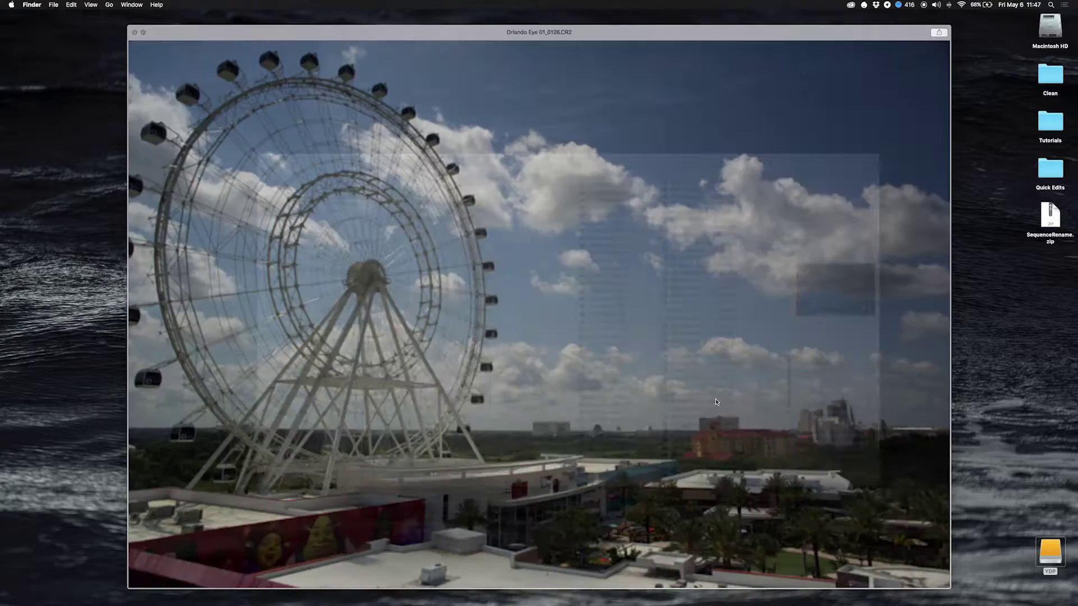
{"action": "key", "text": "space"}
{"action": "left_click", "coordinate": [712, 379]}
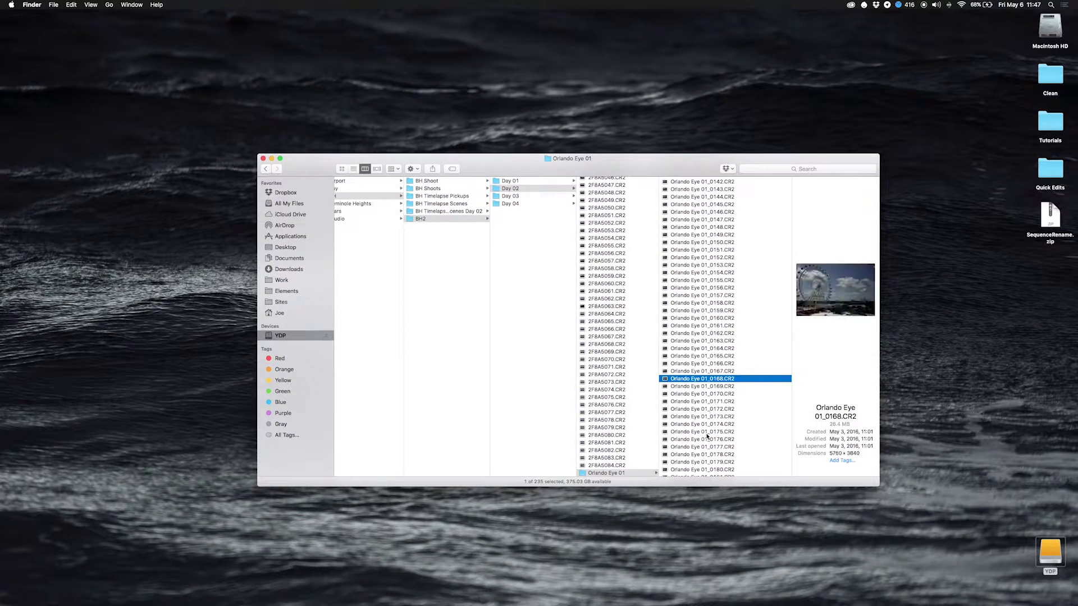
{"action": "left_click", "coordinate": [705, 409]}
{"action": "key", "text": "space"}
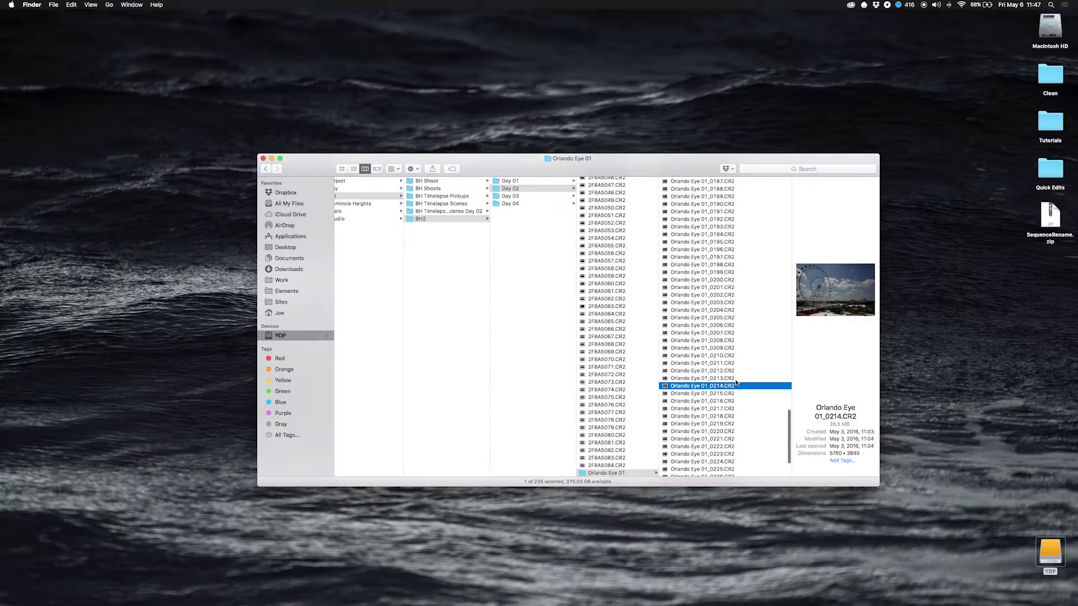
{"action": "key", "text": "space"}
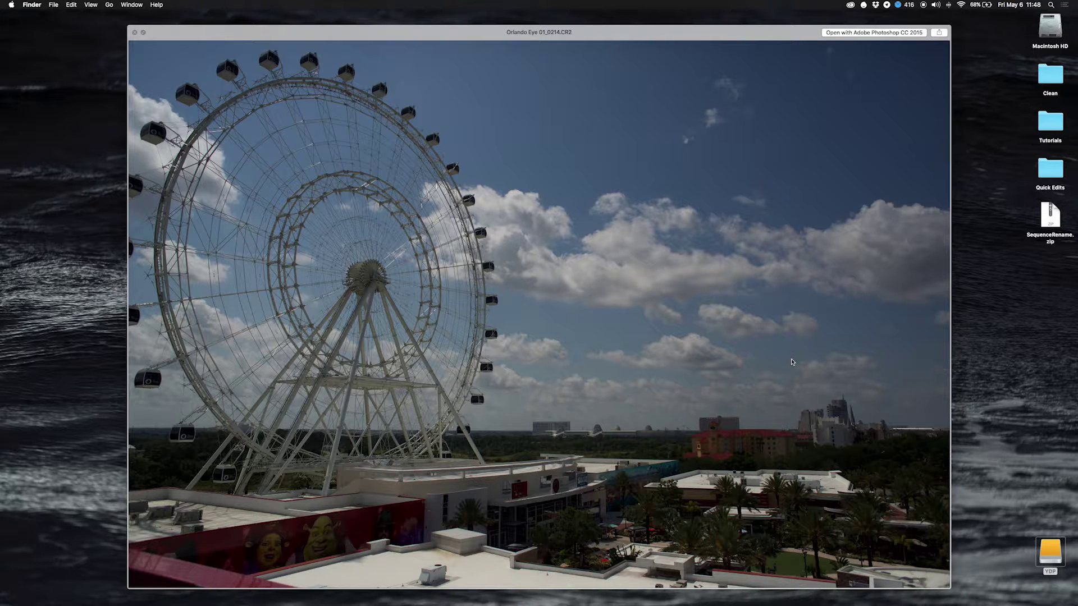
{"action": "key", "text": "space"}
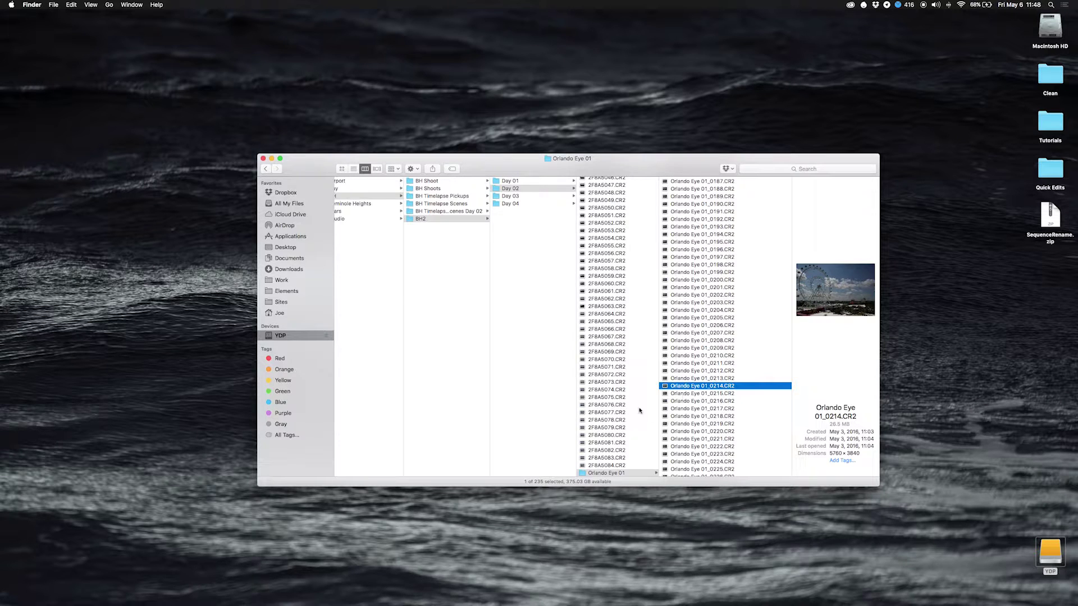
{"action": "left_click", "coordinate": [715, 583]}
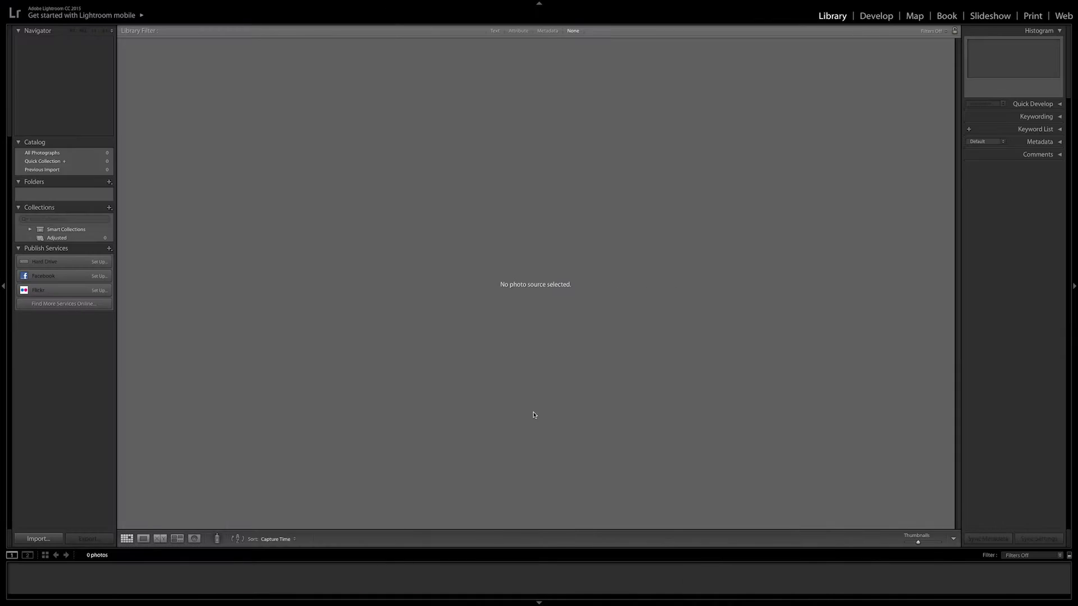
Add the folder BH2 > Day 02 > Orlando Eye 01 to the Lightroom catalog
{"action": "left_click", "coordinate": [110, 182]}
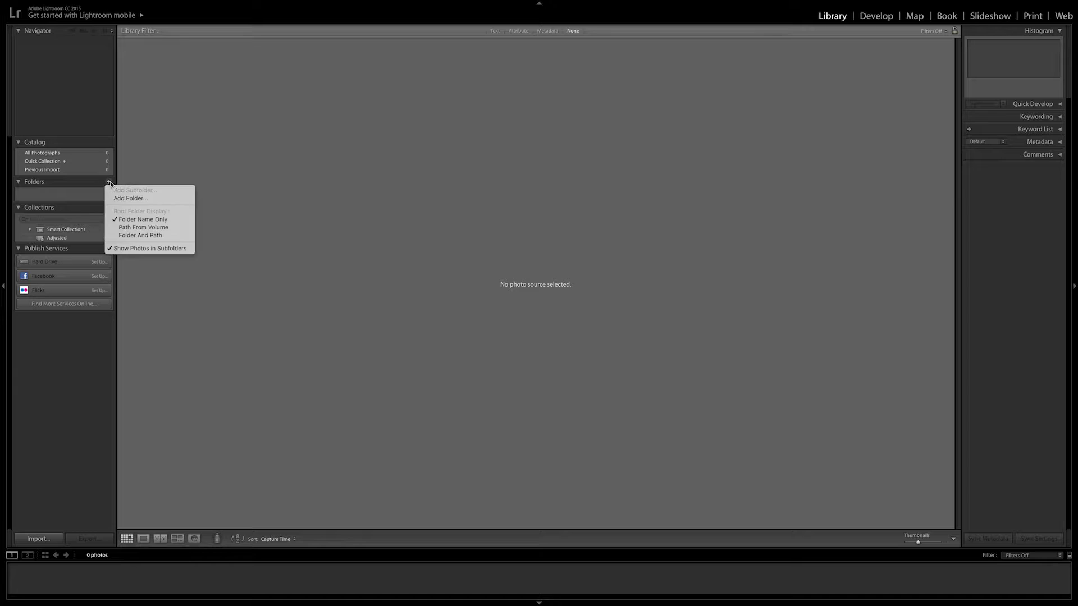
{"action": "left_click", "coordinate": [136, 200]}
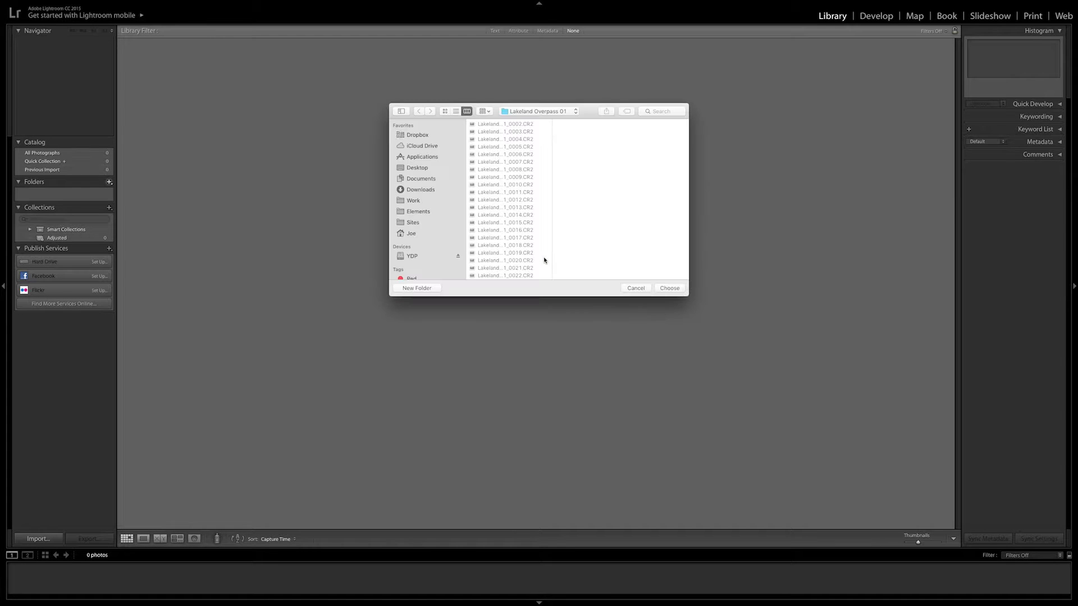
{"action": "left_click", "coordinate": [533, 110]}
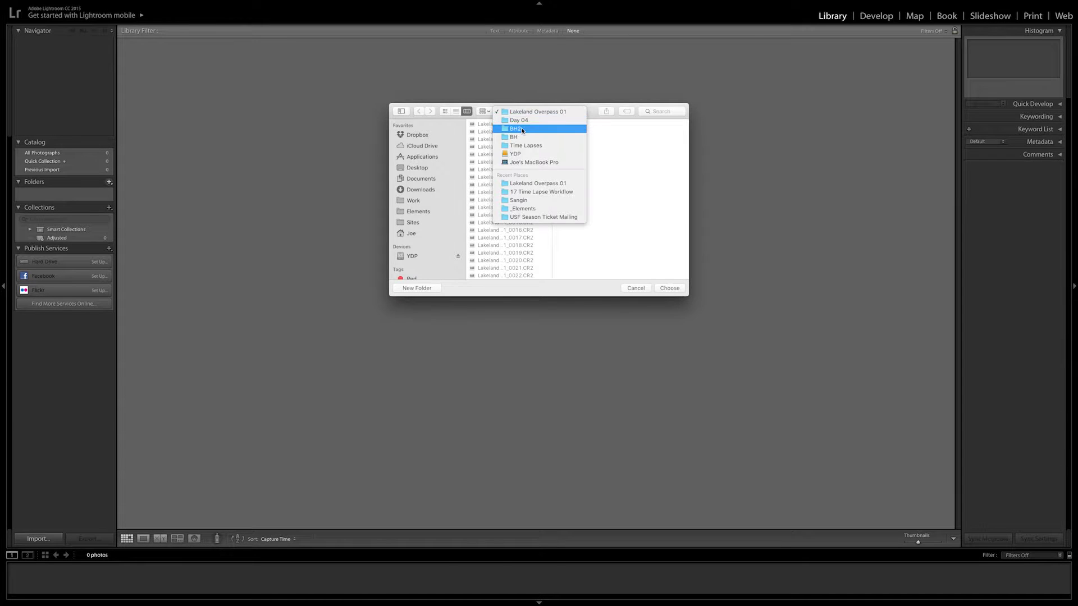
{"action": "left_click", "coordinate": [521, 129]}
{"action": "left_click", "coordinate": [628, 133]}
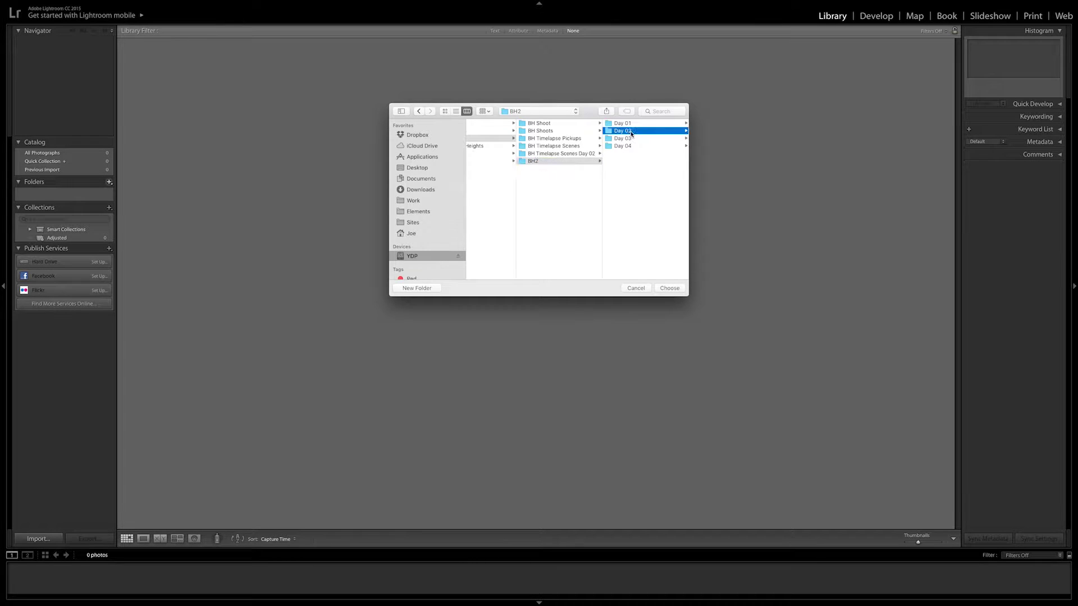
{"action": "scroll", "coordinate": [645, 211], "scroll_direction": "down", "scroll_amount": 2}
{"action": "scroll", "coordinate": [646, 212], "scroll_direction": "down", "scroll_amount": 10}
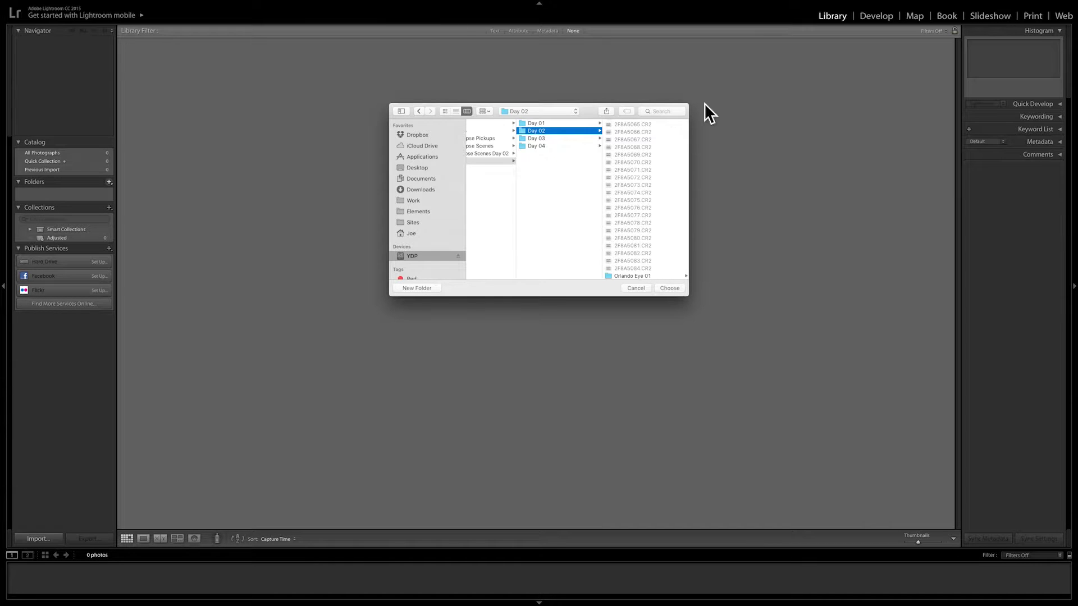
{"action": "left_click", "coordinate": [630, 276]}
{"action": "left_click", "coordinate": [669, 288]}
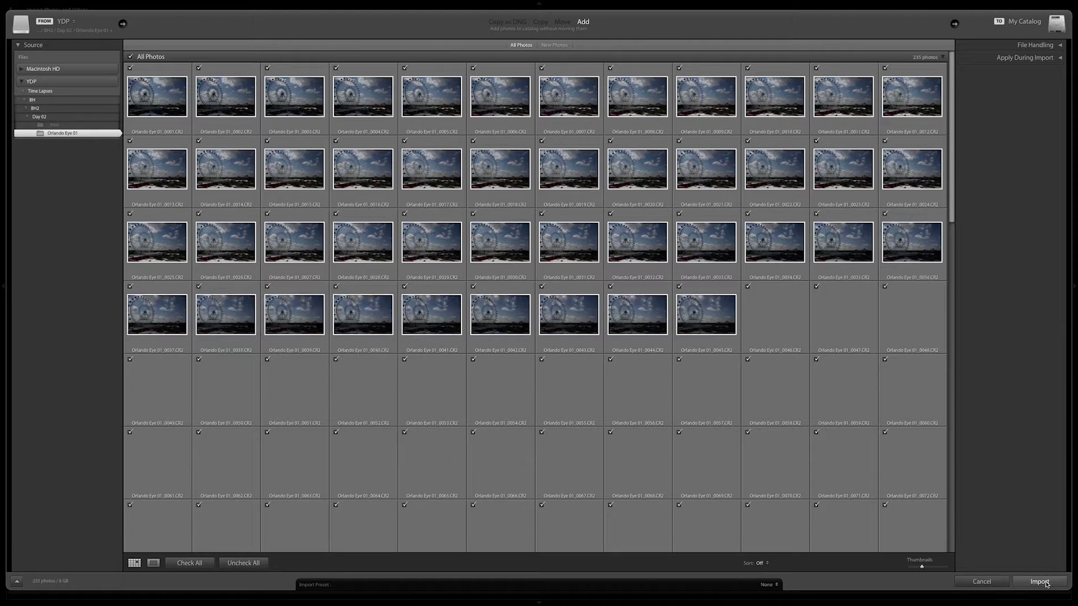
Import all 235 frames and give frame 0001 a one-star rating
{"action": "left_click", "coordinate": [1043, 581]}
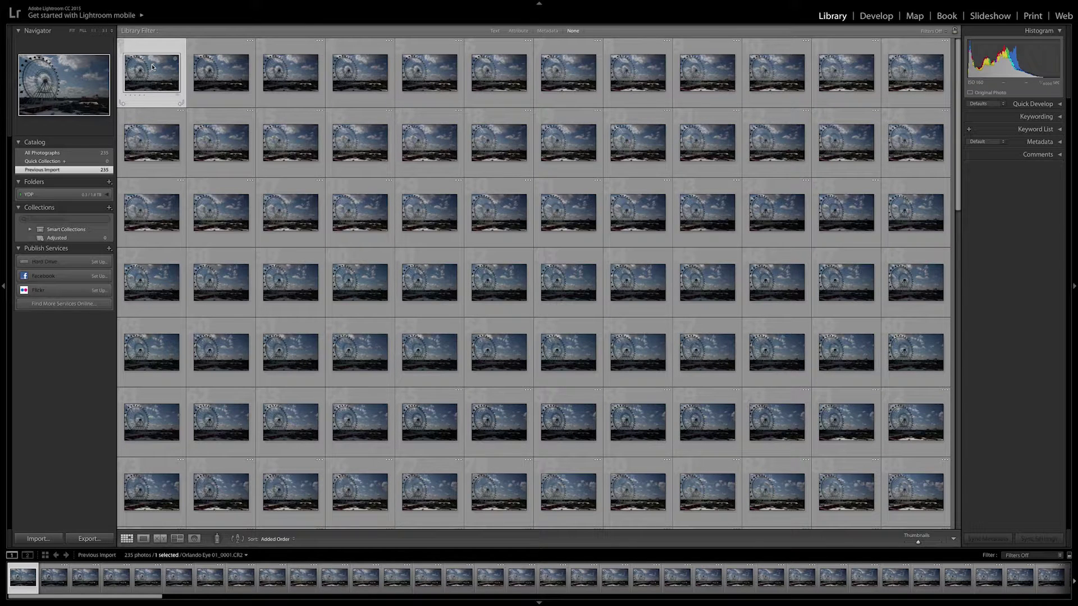
{"action": "key", "text": "1"}
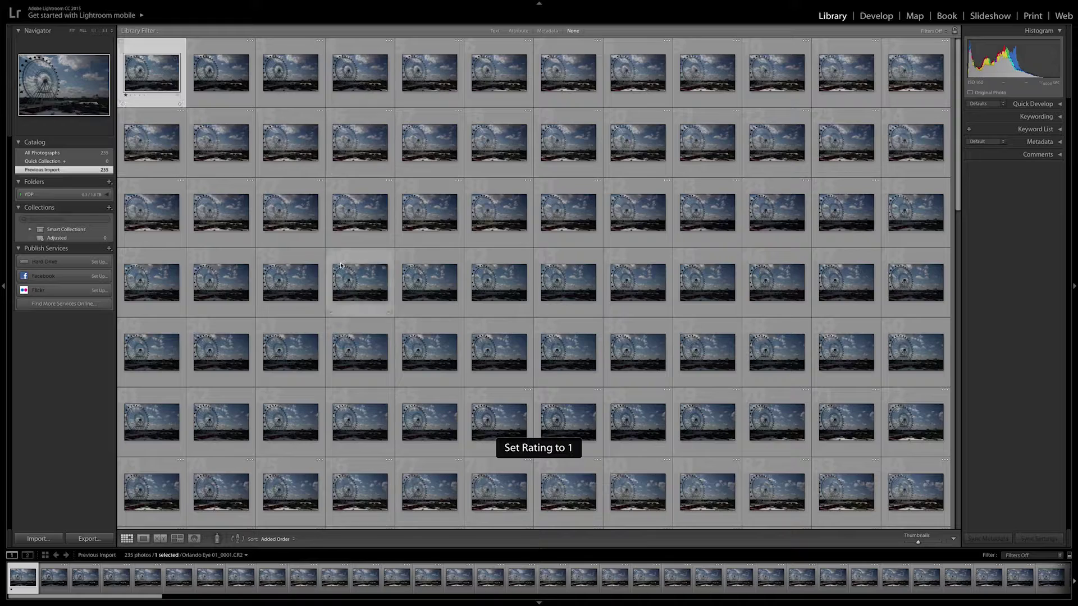
{"action": "scroll", "coordinate": [765, 399], "scroll_direction": "down", "scroll_amount": 6}
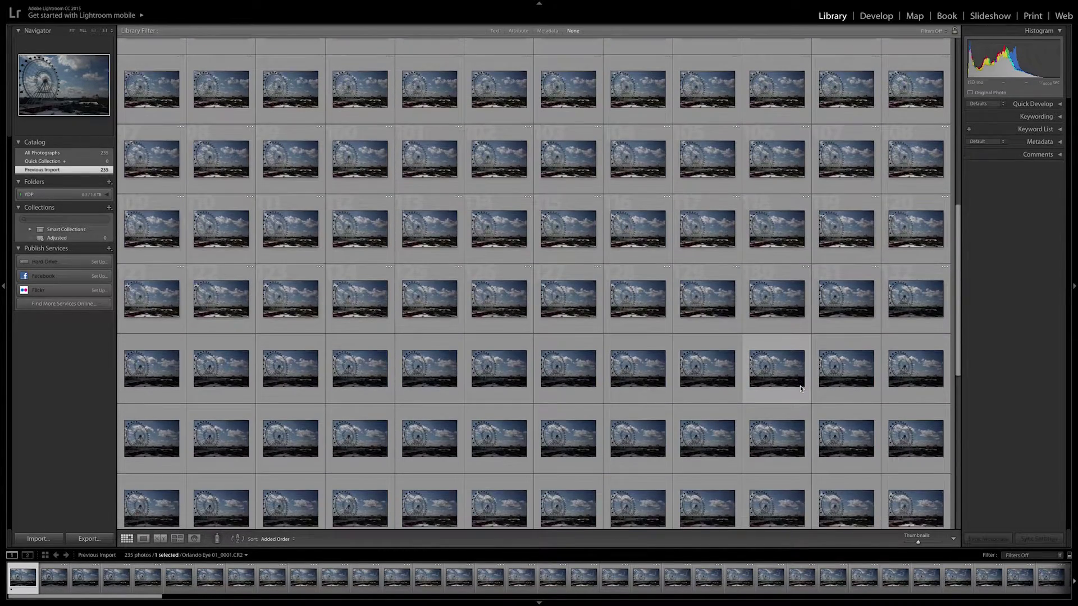
{"action": "scroll", "coordinate": [800, 386], "scroll_direction": "up", "scroll_amount": 4}
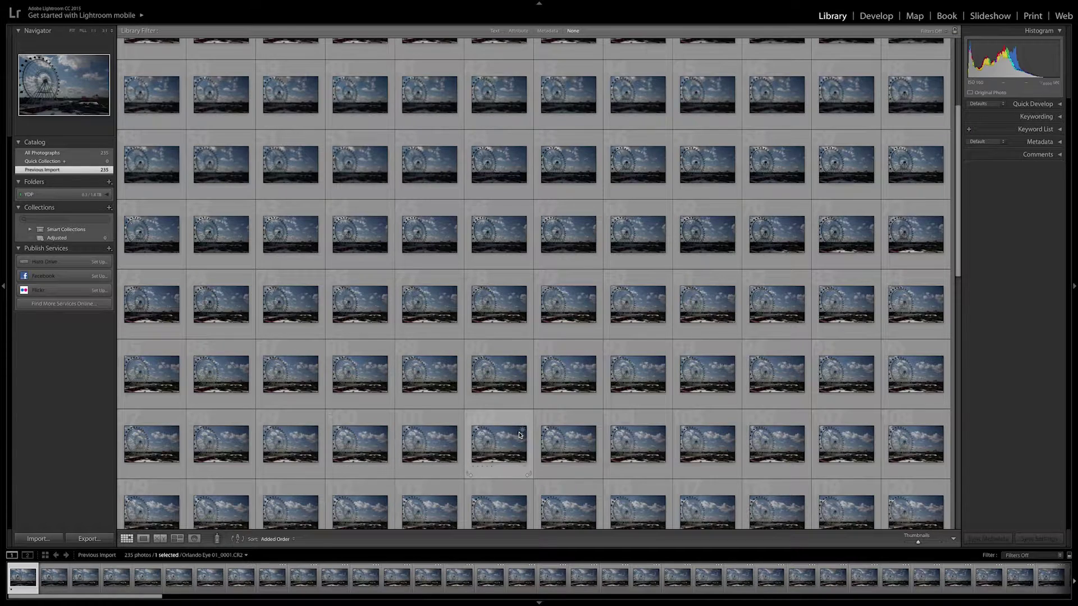
{"action": "scroll", "coordinate": [446, 409], "scroll_direction": "down", "scroll_amount": 2}
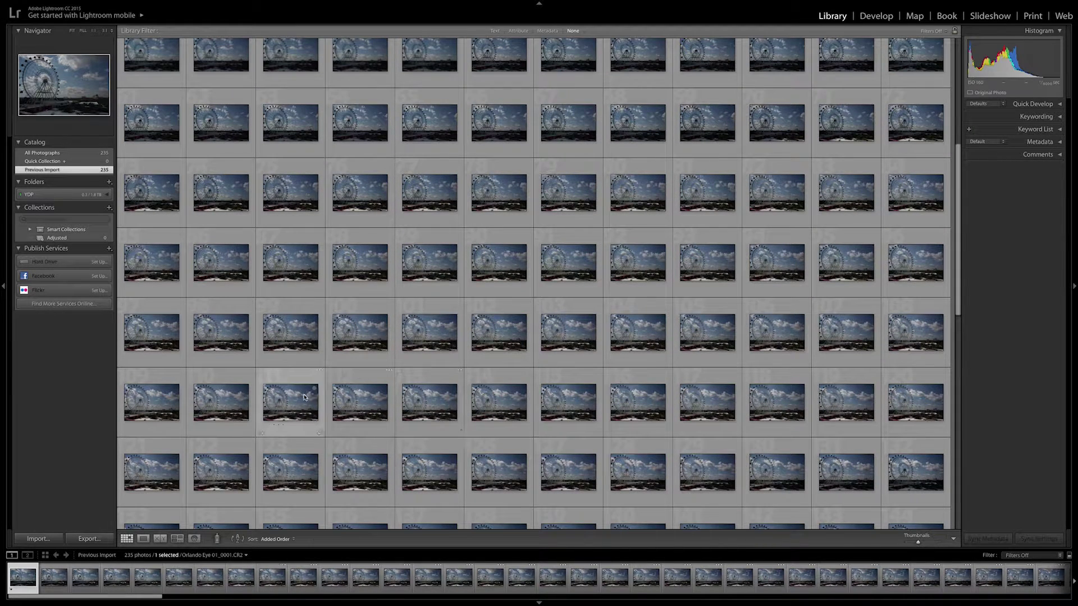
Give frame 0113 one star, filter to Rated photos, and select frame 0001
{"action": "left_click", "coordinate": [424, 403]}
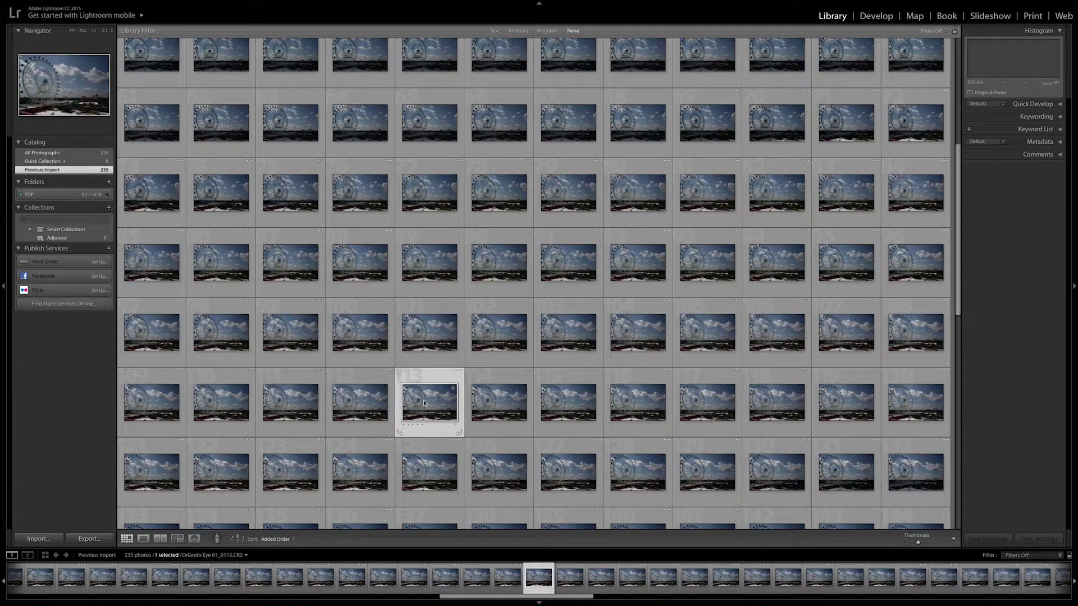
{"action": "key", "text": "1"}
{"action": "left_click", "coordinate": [933, 31]}
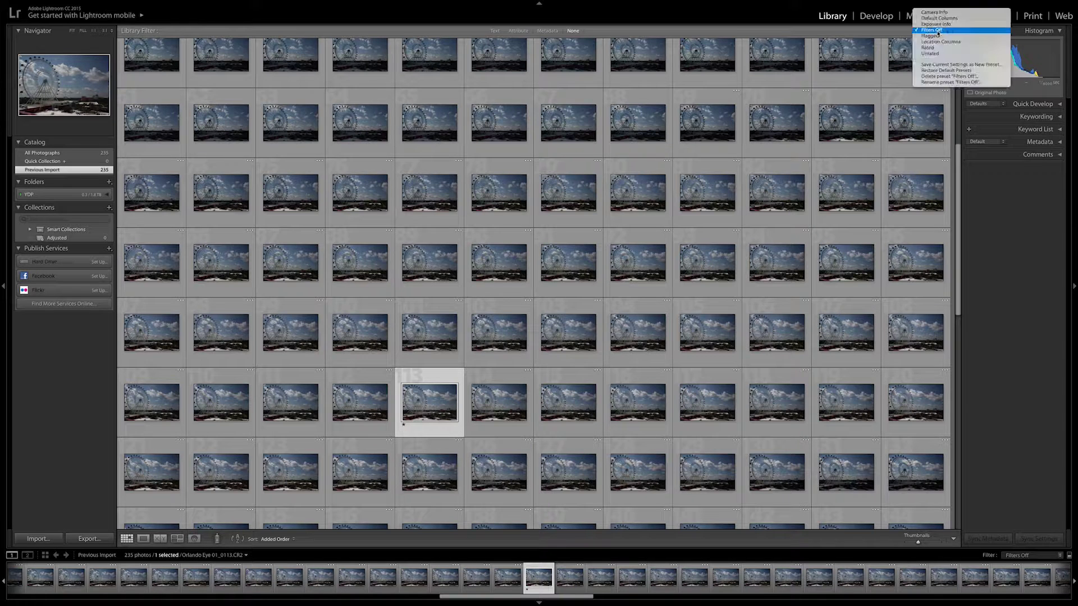
{"action": "left_click", "coordinate": [927, 47]}
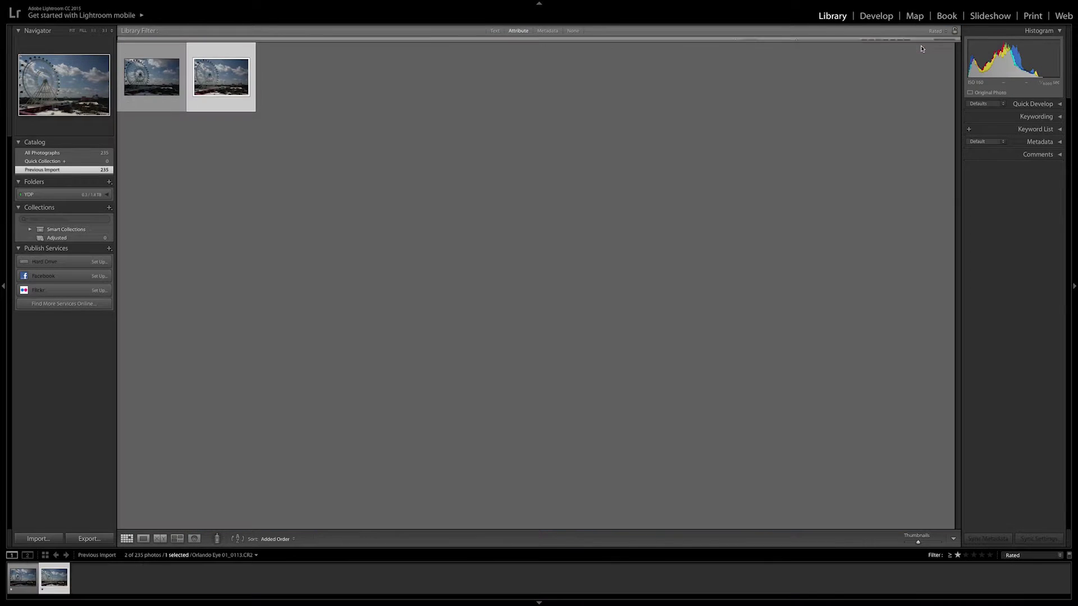
{"action": "left_click", "coordinate": [148, 85]}
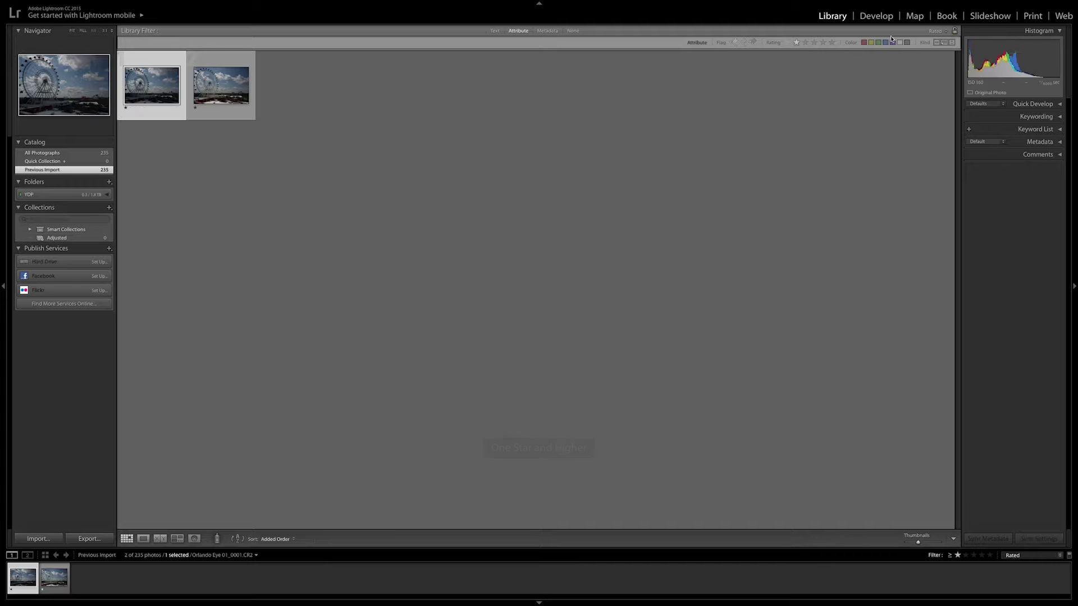
In Develop, give frame 0001 Exposure +0.85, Highlights +43, Shadows +17 and Clarity +11
{"action": "key", "text": "d"}
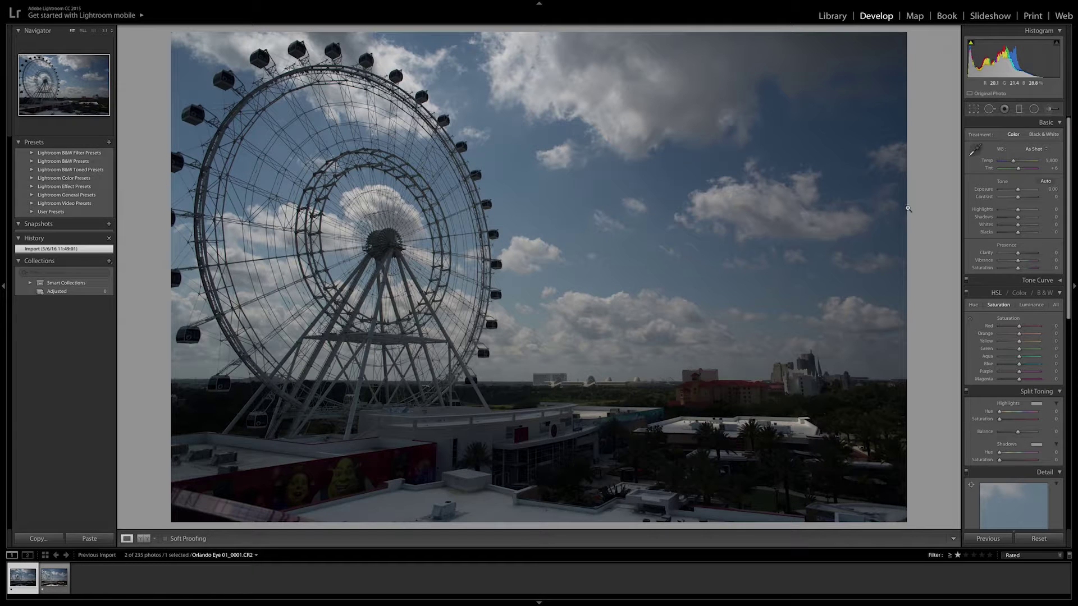
{"action": "left_click_drag", "start_coordinate": [1017, 190], "coordinate": [1021, 191]}
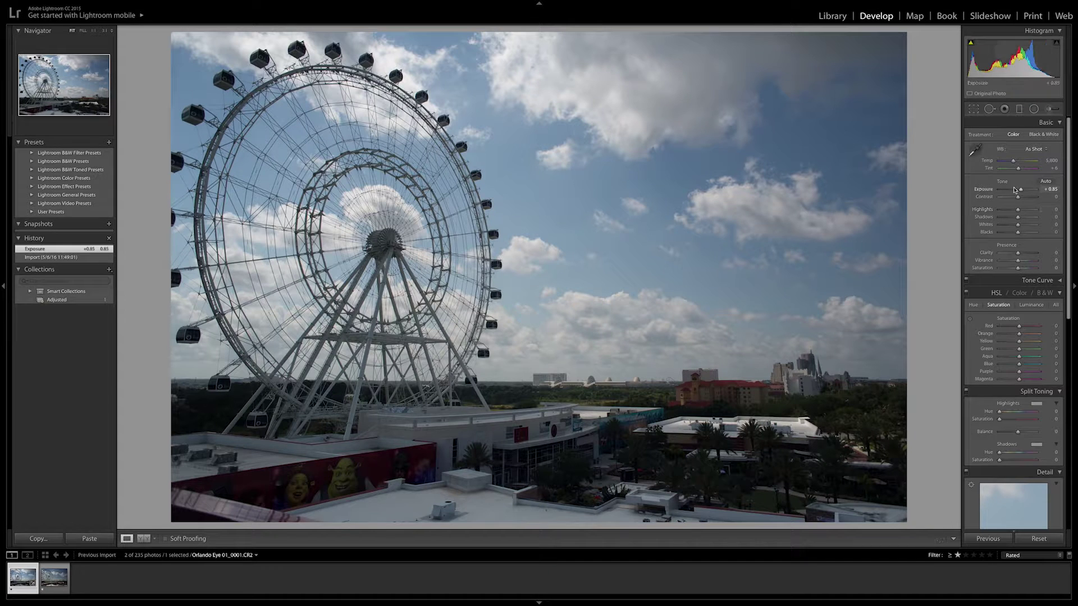
{"action": "left_click_drag", "start_coordinate": [1018, 209], "coordinate": [1026, 212]}
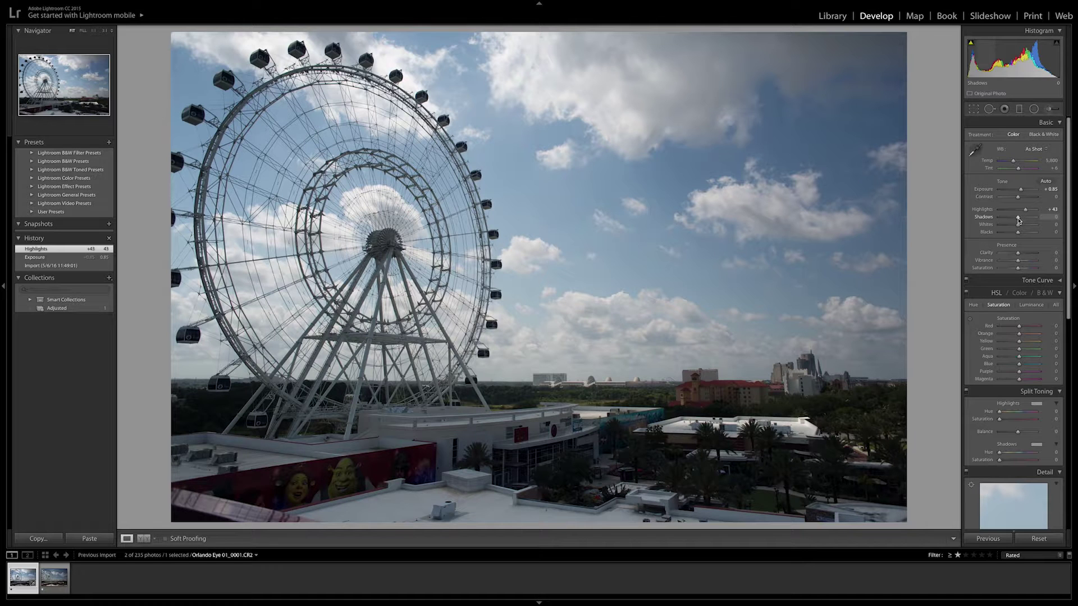
{"action": "left_click_drag", "start_coordinate": [1018, 220], "coordinate": [1024, 234]}
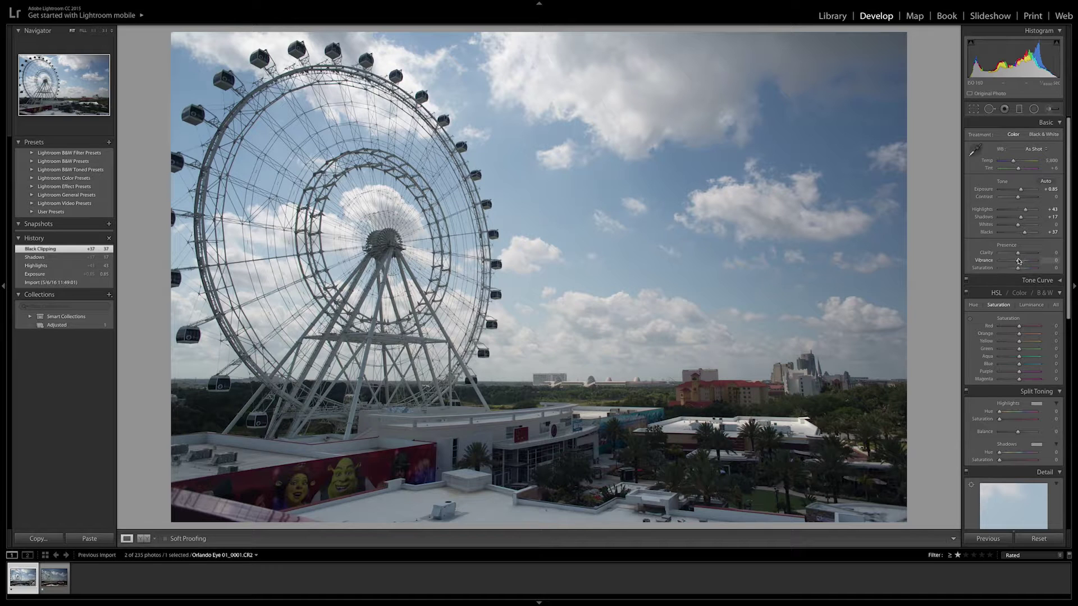
{"action": "mouse_move", "coordinate": [1019, 255]}
{"action": "left_mouse_down"}
{"action": "mouse_move", "coordinate": [1021, 270]}
{"action": "mouse_move", "coordinate": [1023, 261]}
{"action": "left_mouse_up"}
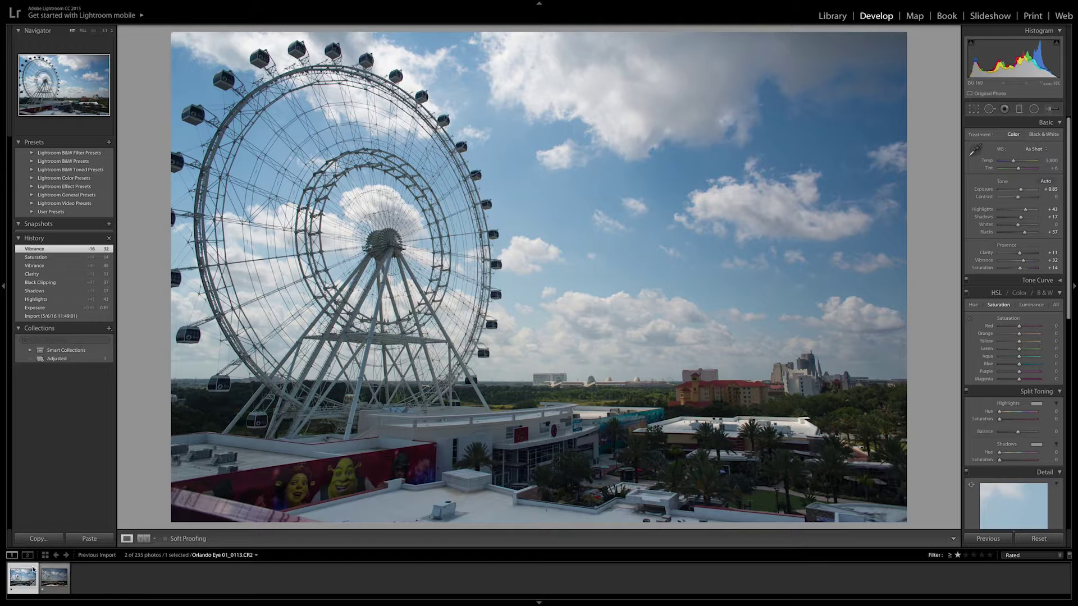
{"action": "right_click", "coordinate": [18, 577]}
Copy the current frame's develop settings
{"action": "mouse_move", "coordinate": [42, 508]}
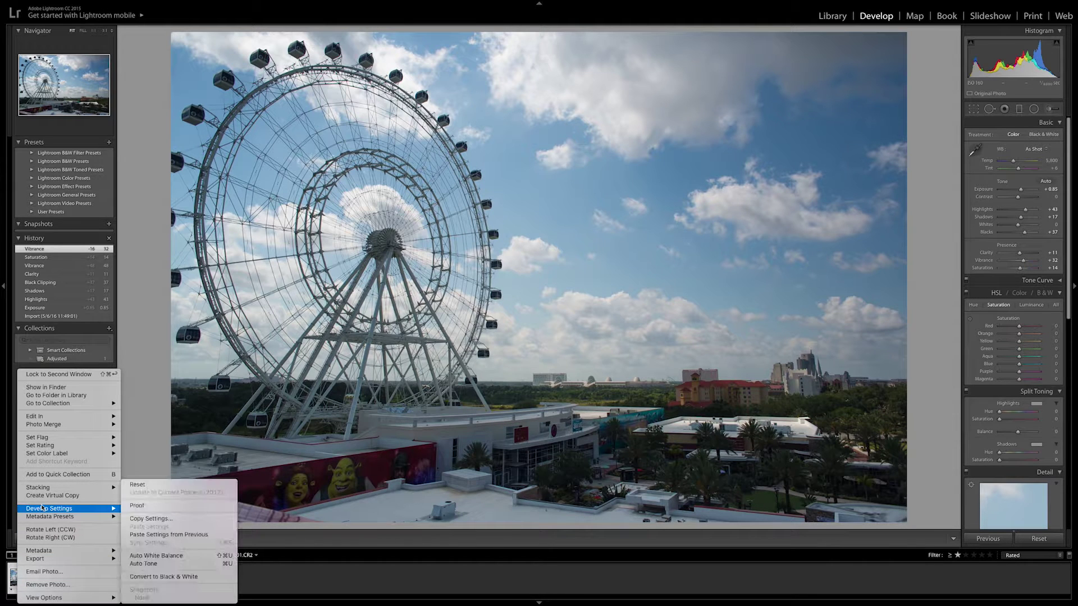
{"action": "left_click", "coordinate": [151, 519]}
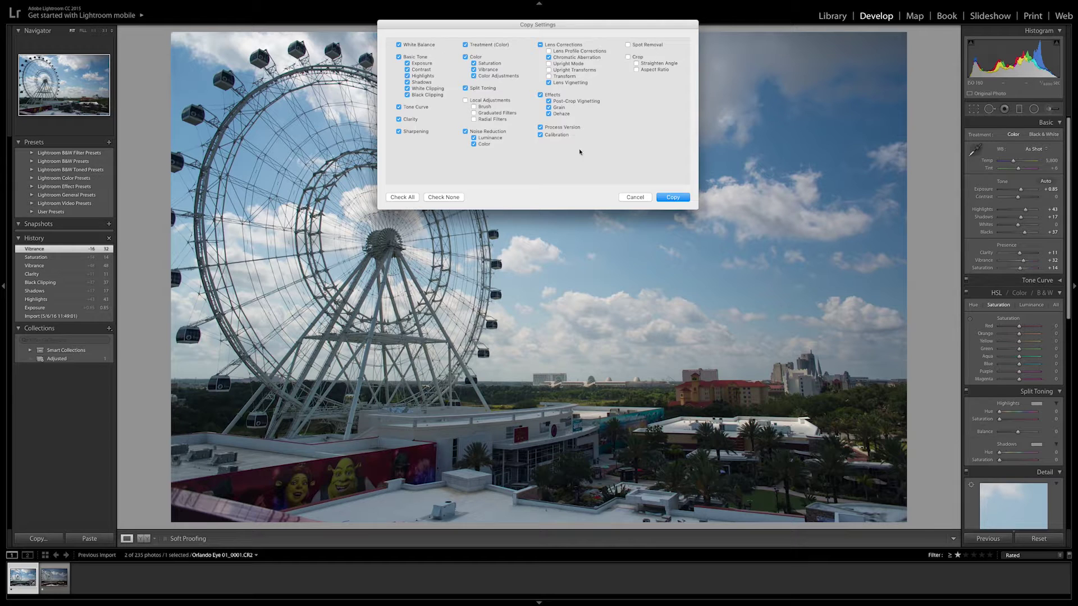
{"action": "left_click", "coordinate": [672, 198]}
Paste the copied settings onto frame Orlando Eye 01_0113 and lower its Exposure to +0.65
{"action": "left_click", "coordinate": [54, 577]}
{"action": "right_click", "coordinate": [51, 578]}
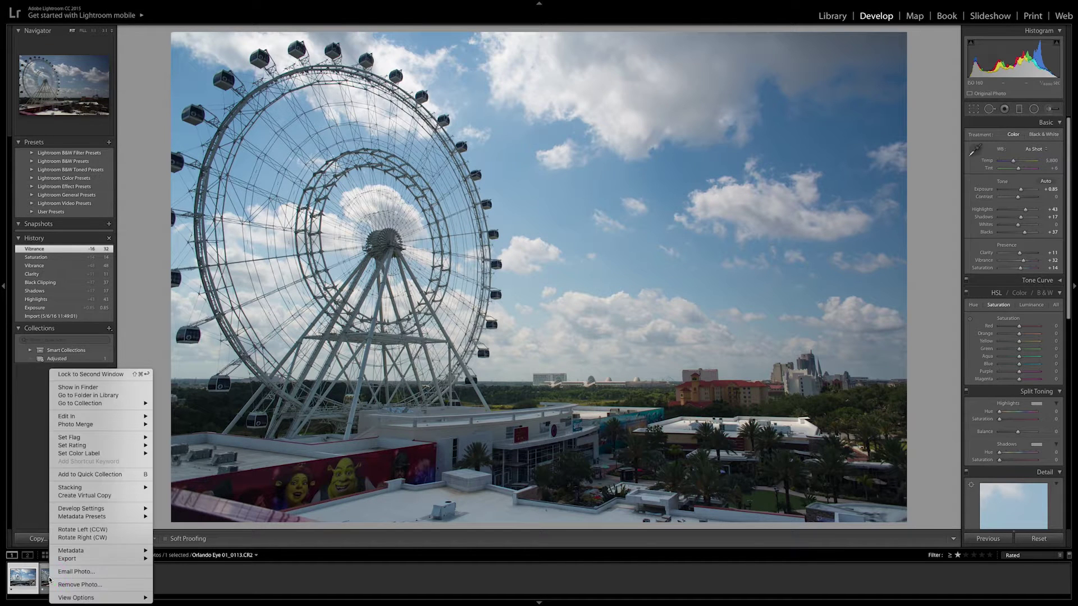
{"action": "left_click", "coordinate": [207, 585]}
{"action": "left_click", "coordinate": [55, 578]}
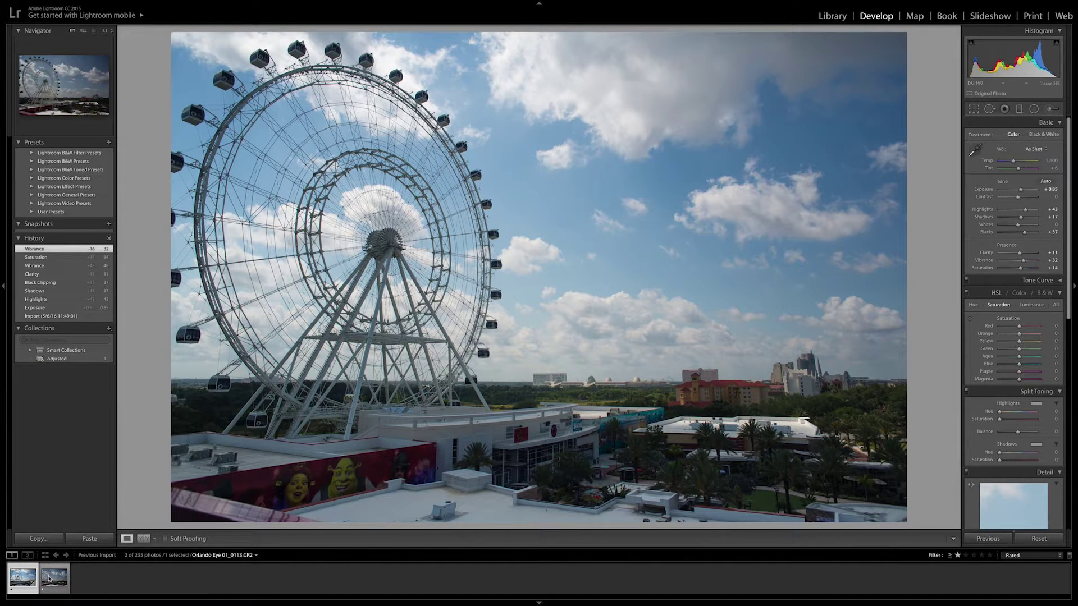
{"action": "right_click", "coordinate": [52, 578]}
{"action": "mouse_move", "coordinate": [101, 509]}
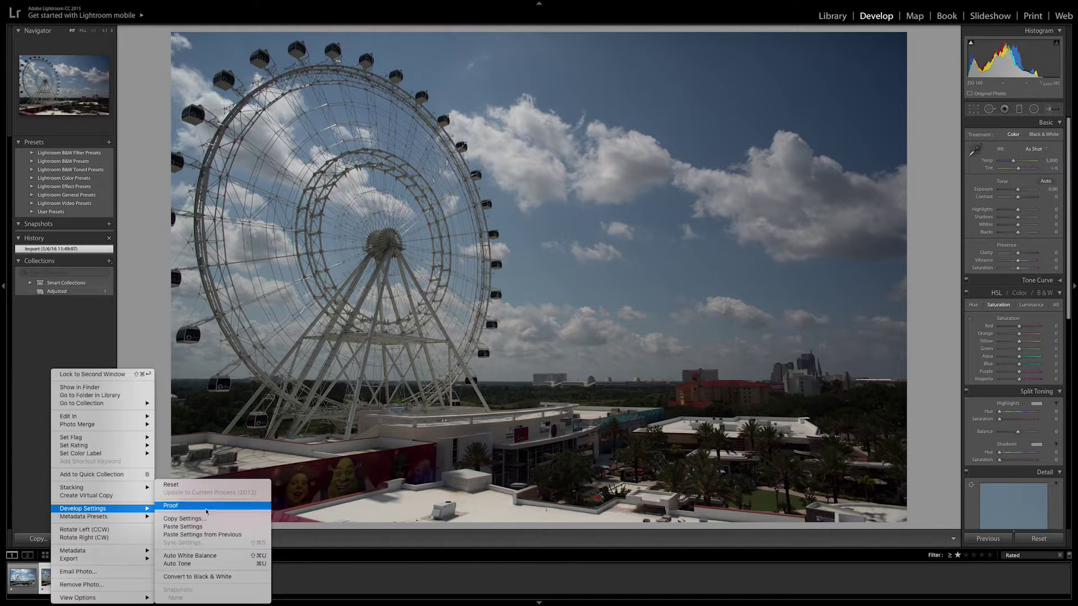
{"action": "left_click", "coordinate": [200, 527]}
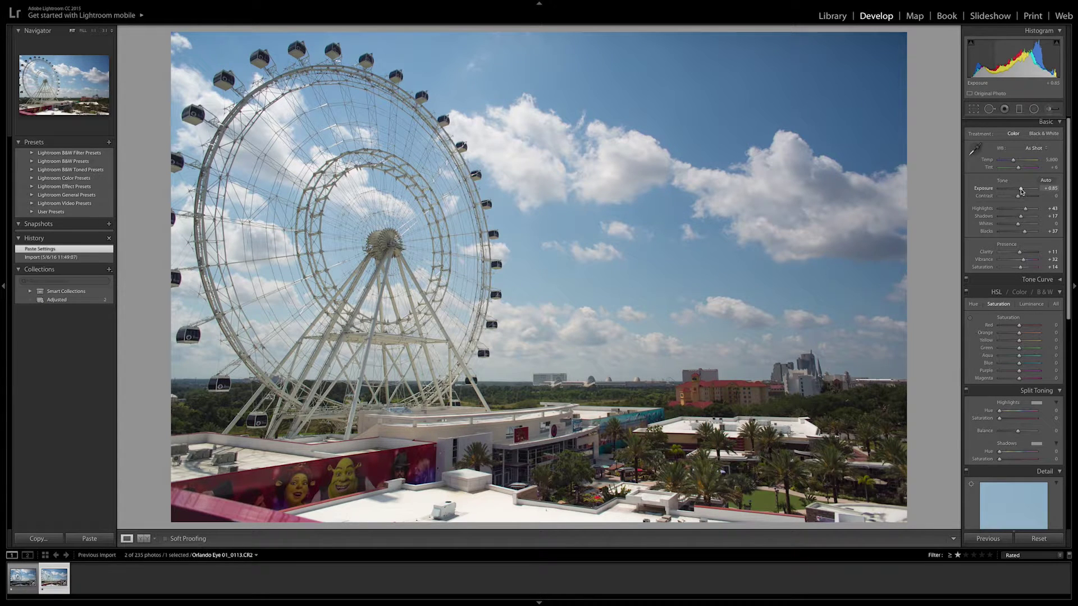
{"action": "left_click_drag", "start_coordinate": [1021, 190], "coordinate": [1023, 210]}
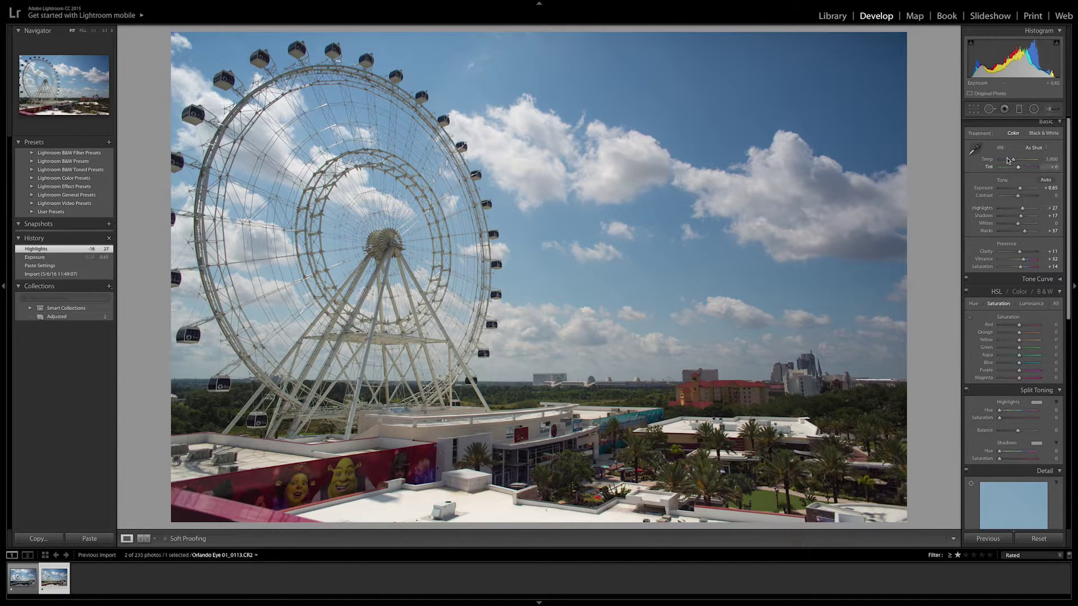
Warm frame 0113's temperature to 6,338, copy its develop settings, then return to frame 0001
{"action": "left_click_drag", "start_coordinate": [1014, 162], "coordinate": [1015, 162]}
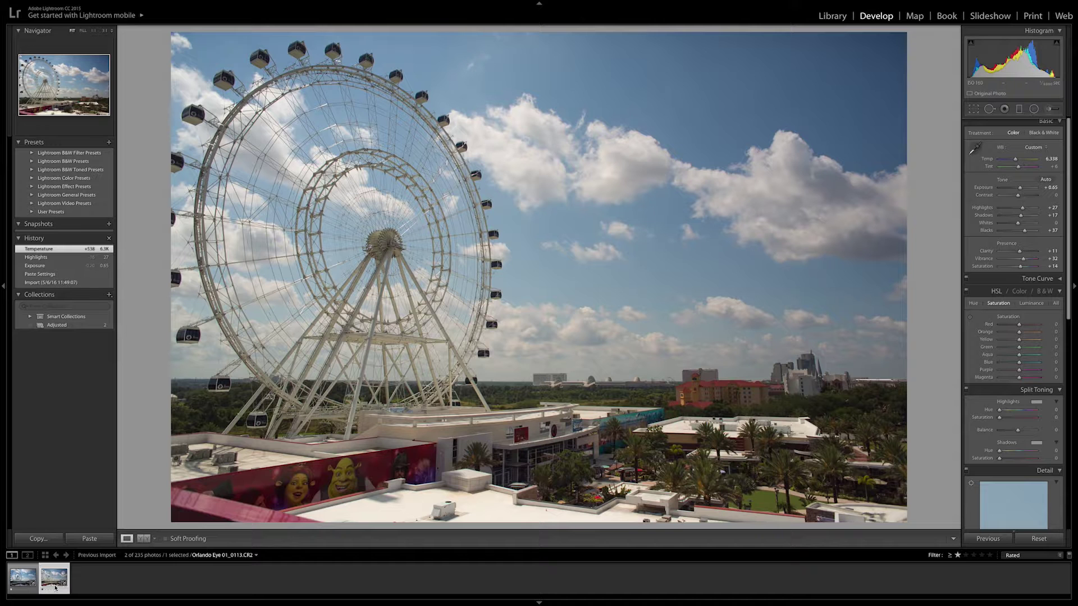
{"action": "right_click", "coordinate": [56, 583]}
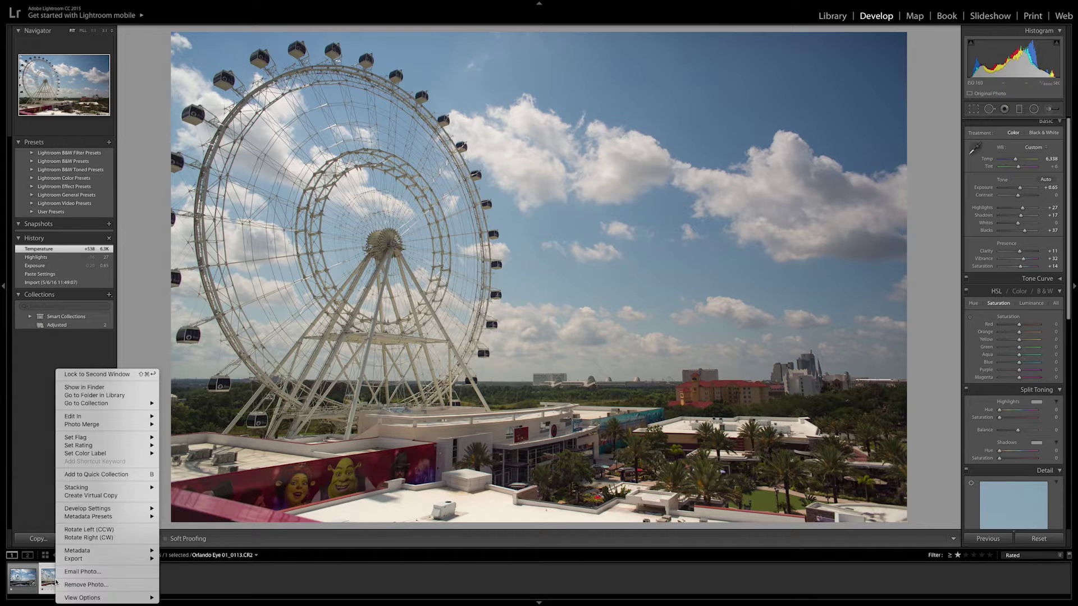
{"action": "mouse_move", "coordinate": [112, 509]}
{"action": "left_click", "coordinate": [216, 518]}
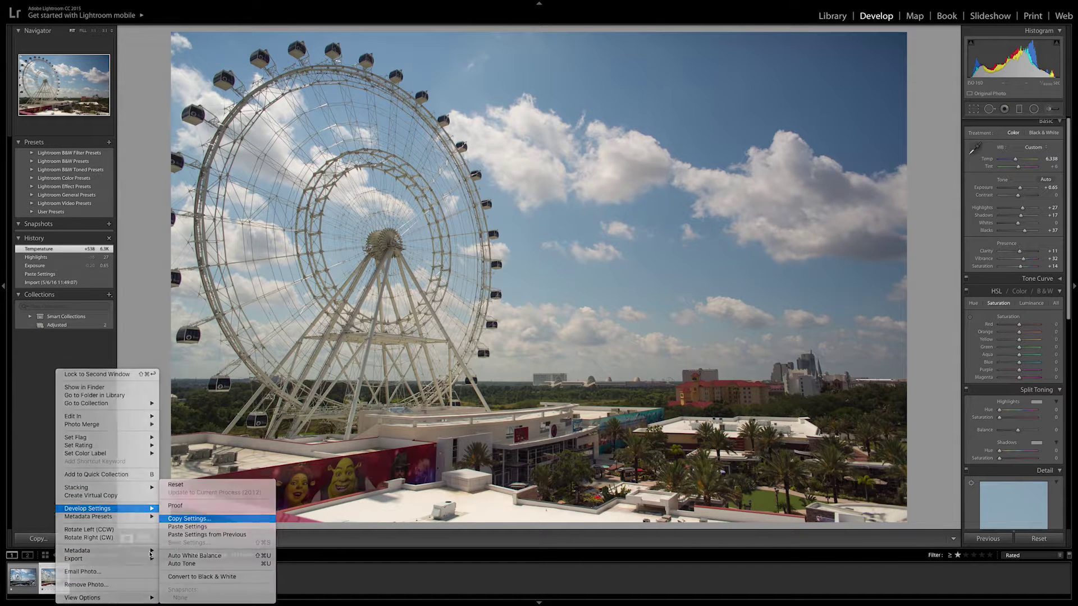
{"action": "left_click", "coordinate": [673, 178]}
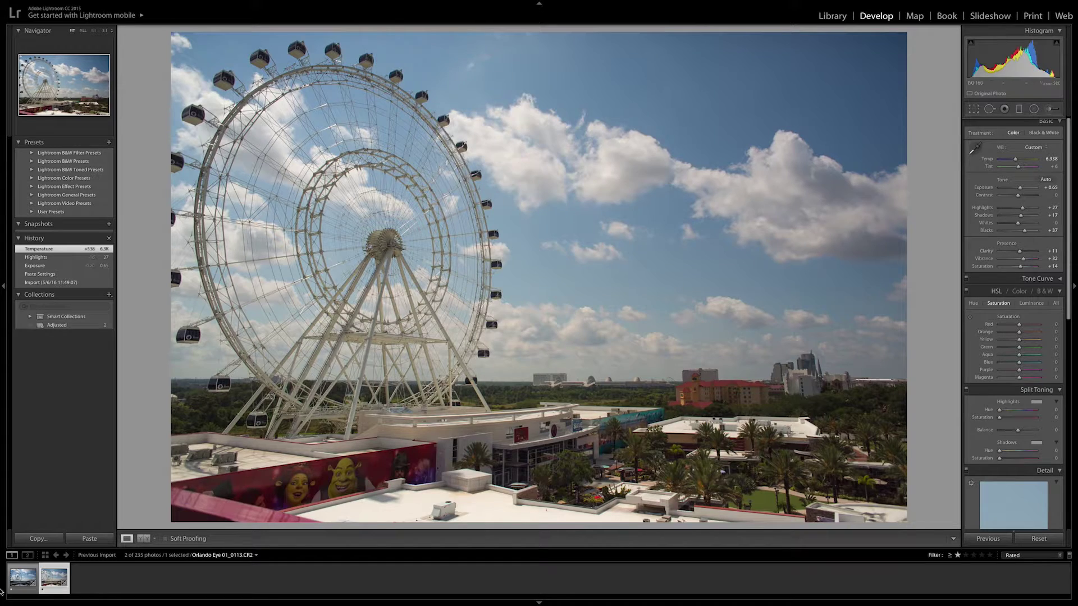
{"action": "left_click", "coordinate": [23, 577]}
Paste frame 0113's settings onto frame 0001 and raise its Exposure to +0.85
{"action": "right_click", "coordinate": [22, 577]}
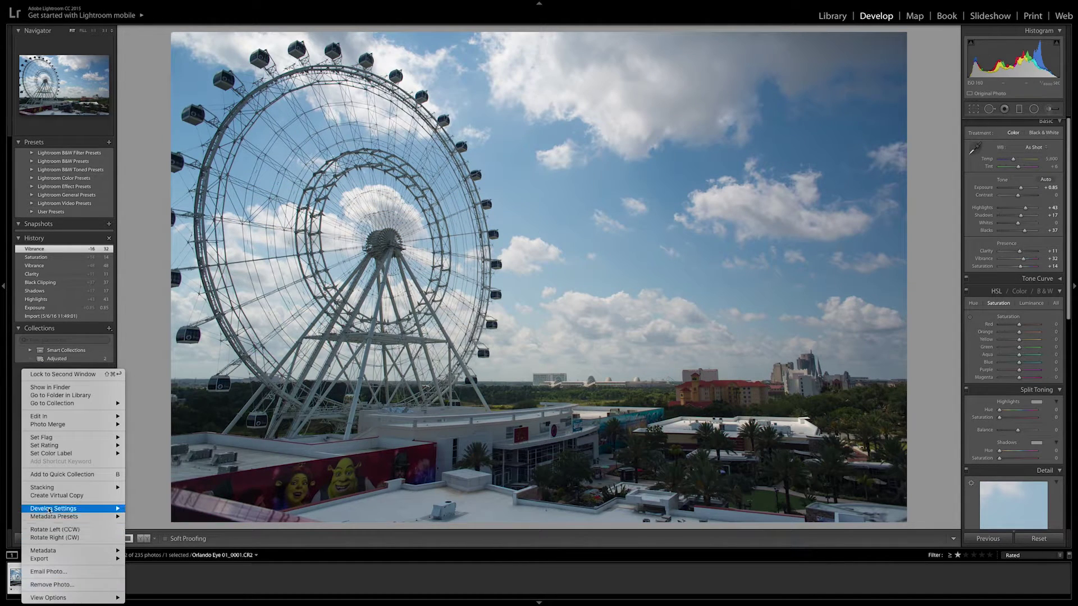
{"action": "mouse_move", "coordinate": [61, 509]}
{"action": "left_click", "coordinate": [176, 527]}
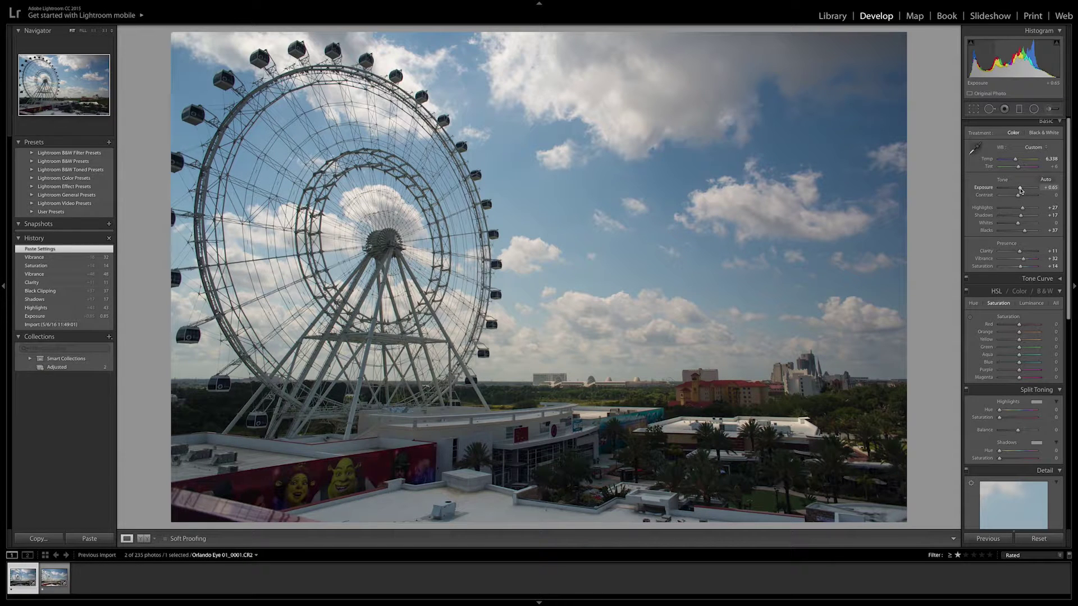
{"action": "left_click_drag", "start_coordinate": [1021, 190], "coordinate": [1021, 190]}
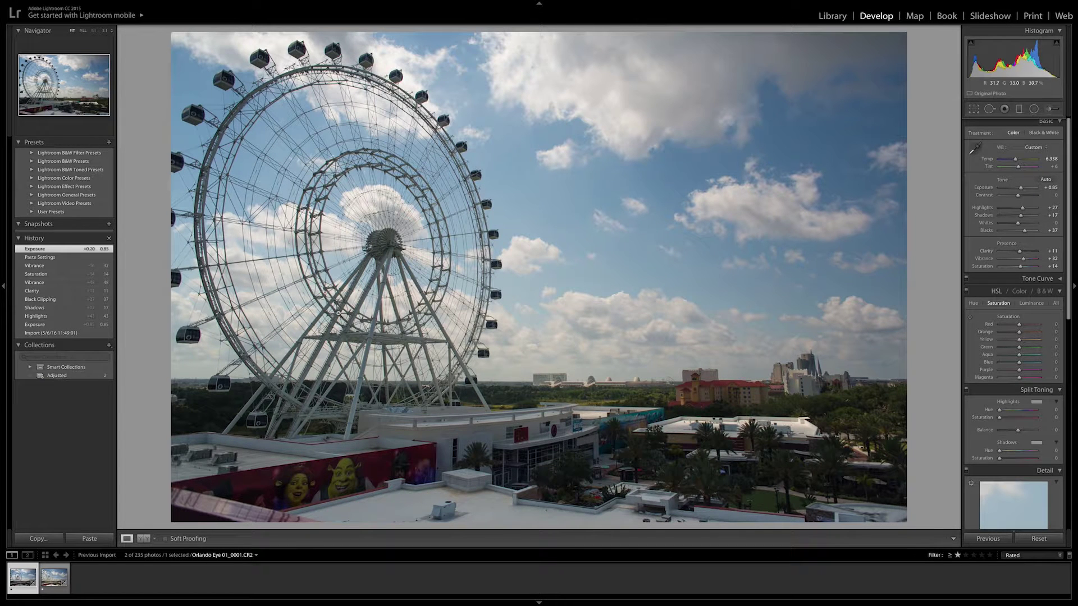
Copy frame 0001's develop settings and paste them onto frame 0113
{"action": "right_click", "coordinate": [21, 578]}
{"action": "mouse_move", "coordinate": [78, 509]}
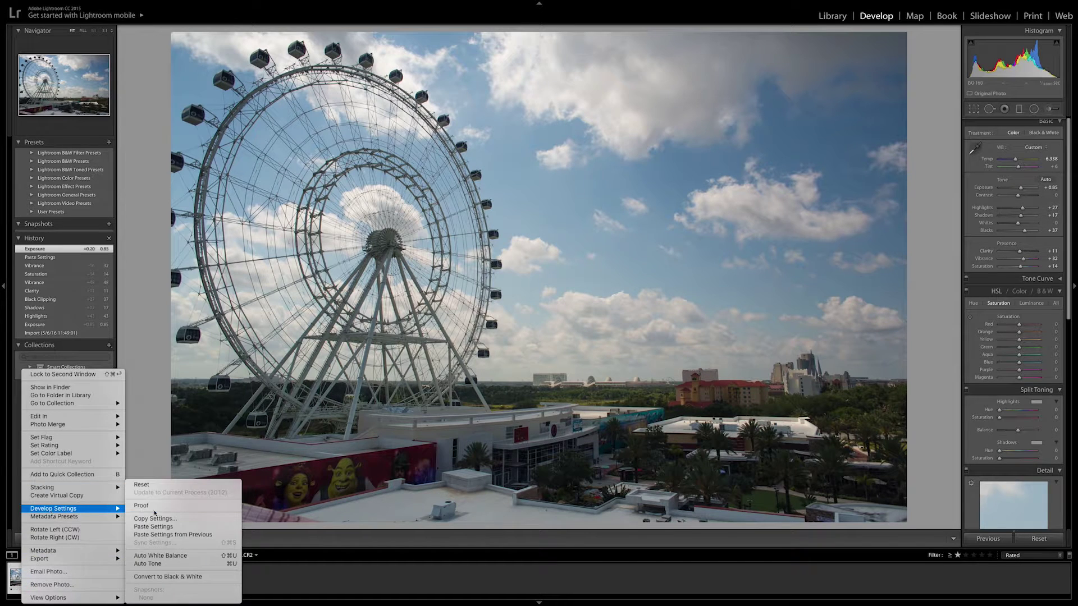
{"action": "left_click", "coordinate": [154, 520]}
{"action": "left_click", "coordinate": [671, 177]}
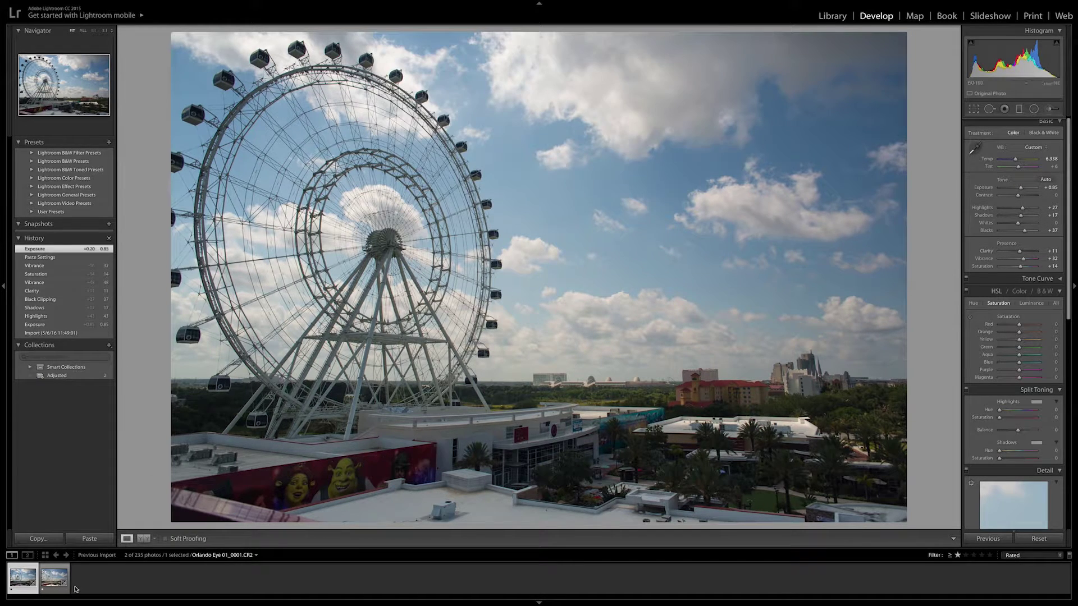
{"action": "left_click", "coordinate": [52, 580]}
{"action": "right_click", "coordinate": [52, 580]}
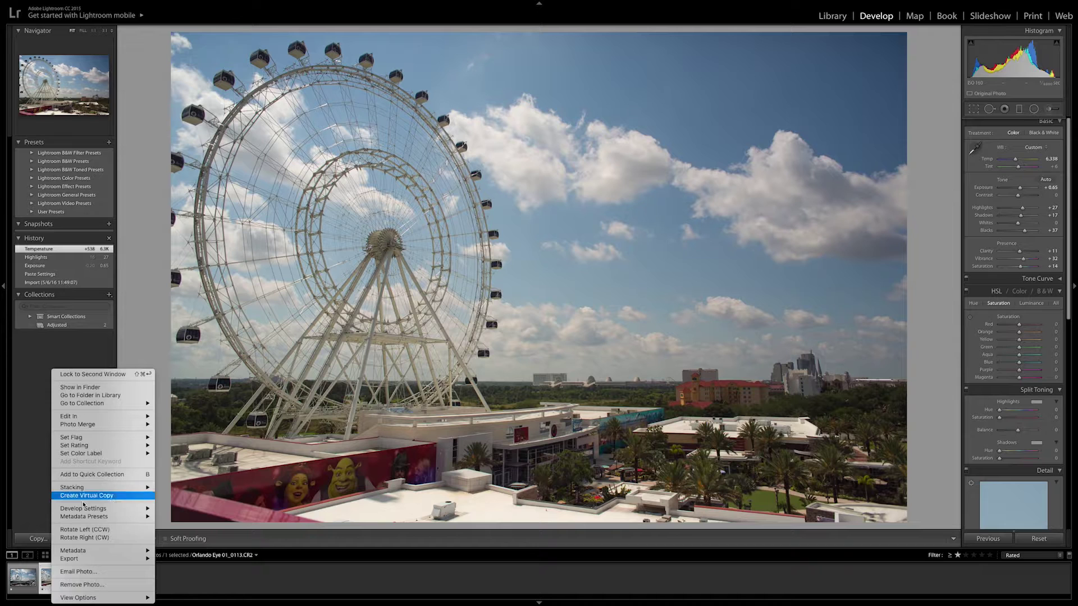
{"action": "mouse_move", "coordinate": [84, 509]}
{"action": "left_click", "coordinate": [179, 528]}
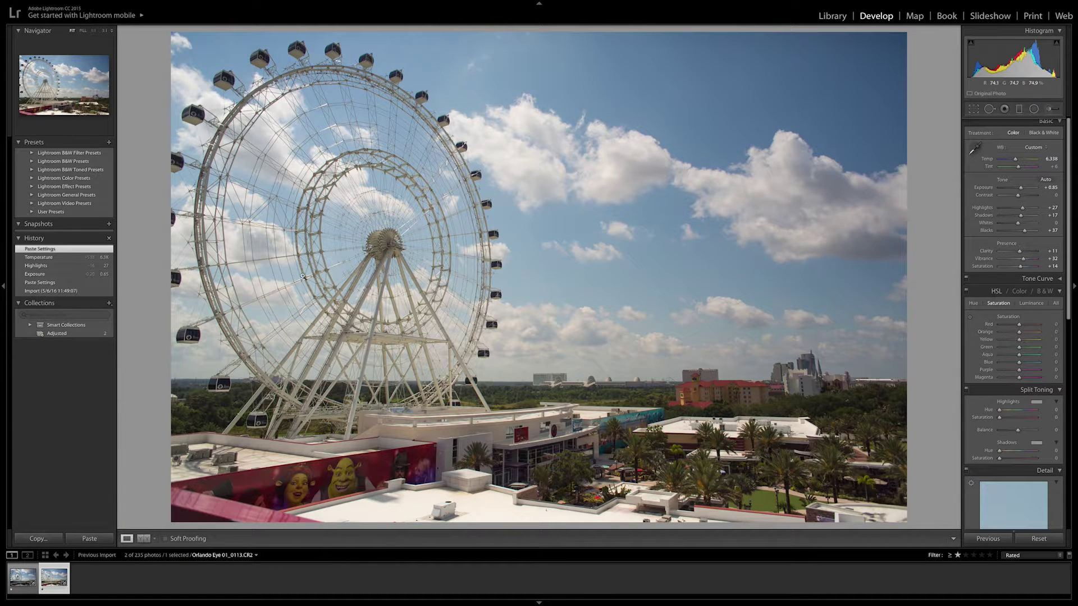
Select both frames in the Library grid, save their metadata to the files, and switch to Finder
{"action": "left_click", "coordinate": [28, 579]}
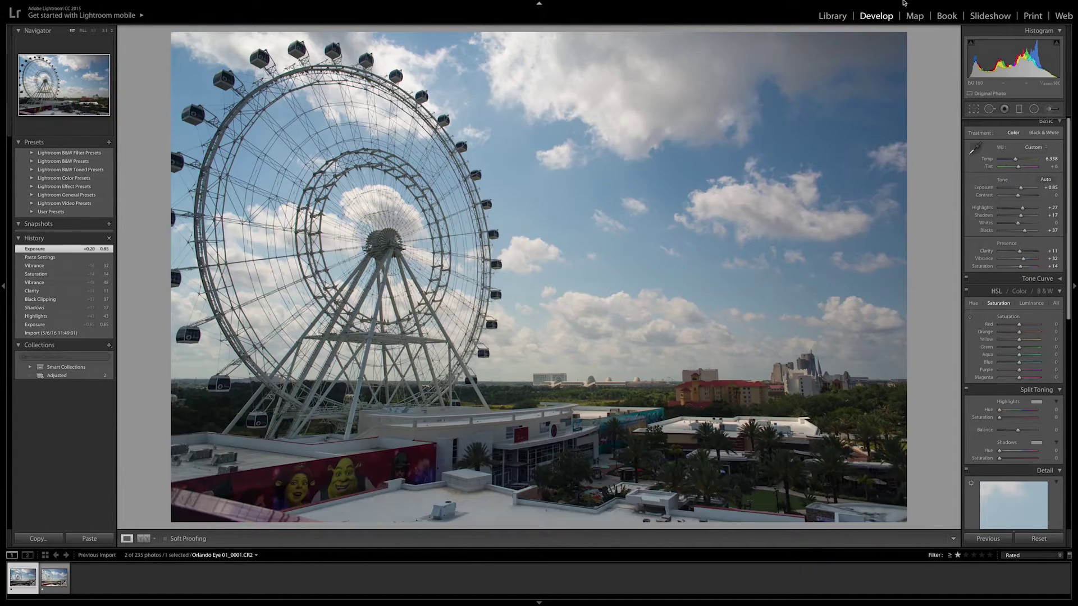
{"action": "key", "text": "g"}
{"action": "left_click", "coordinate": [222, 86], "text": "shift"}
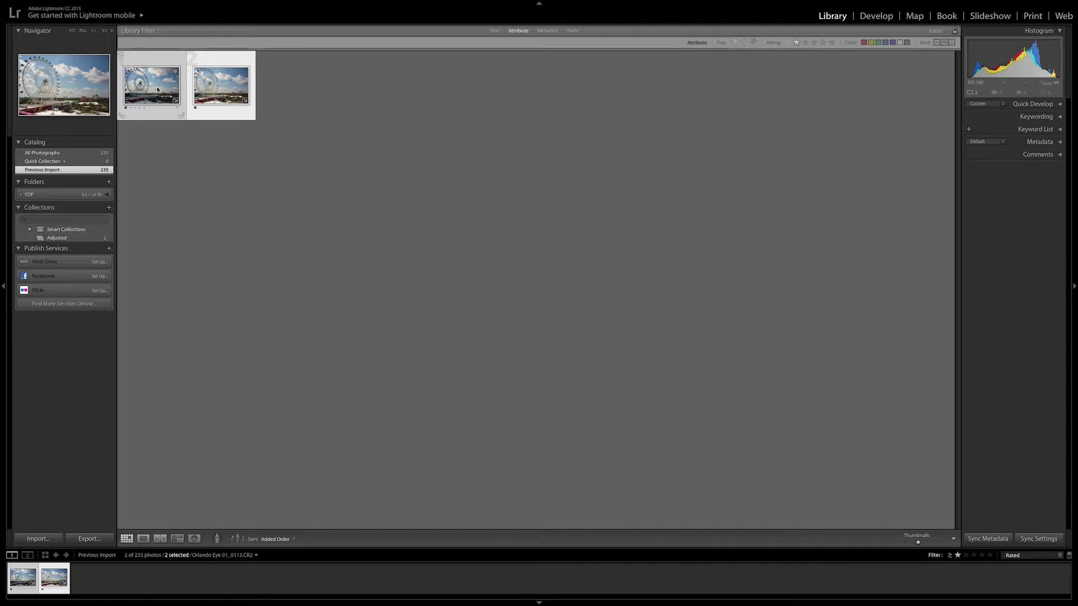
{"action": "key", "text": "ctrl+s"}
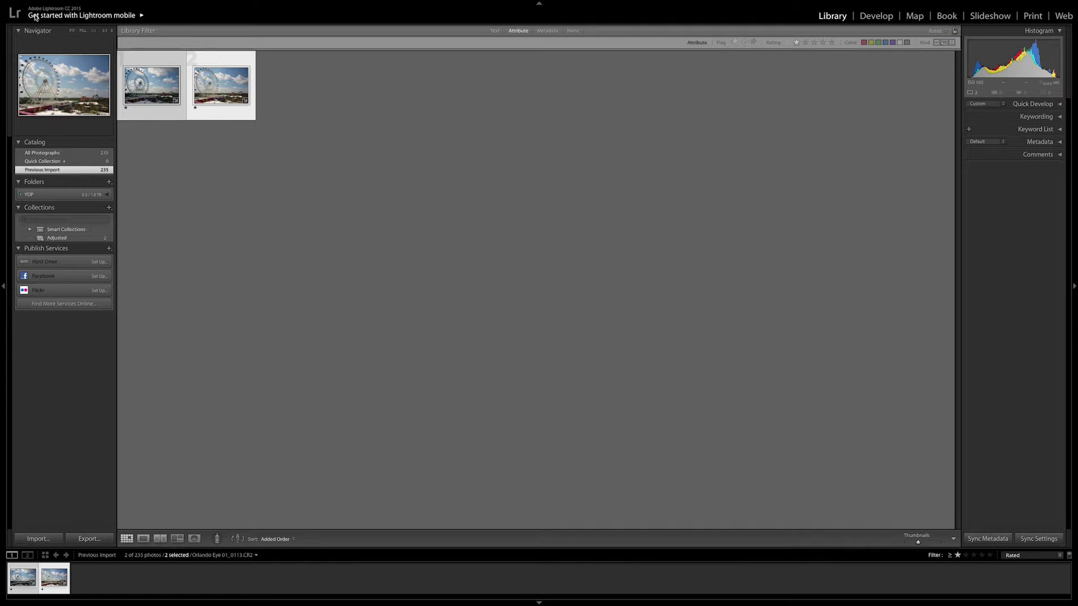
{"action": "key", "text": "super+Tab"}
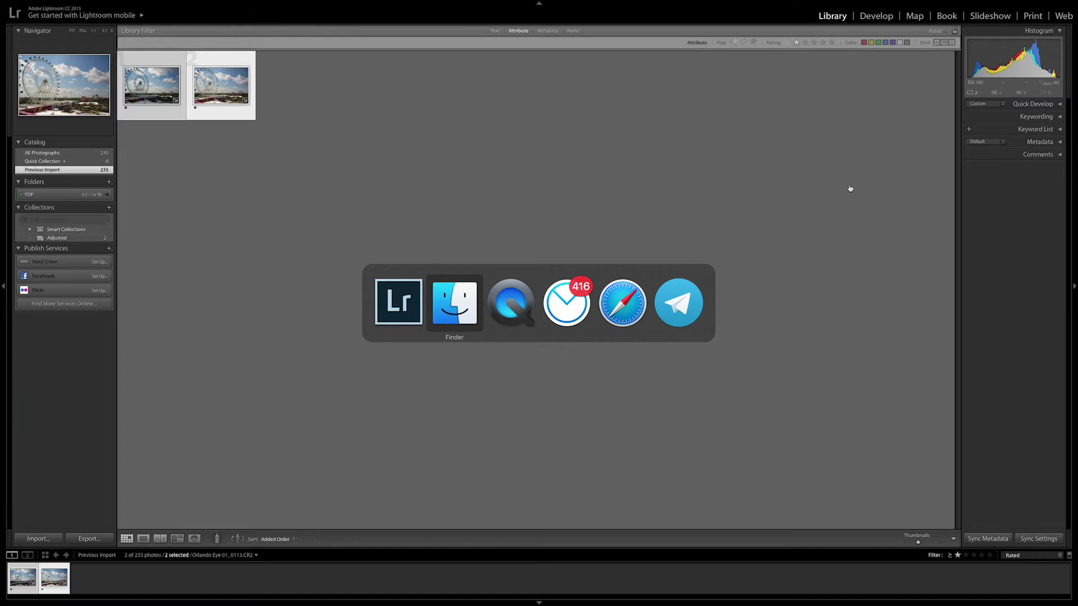
Trash the Orlando Eye 01_0113.xmp sidecar file, then return to After Effects
{"action": "scroll", "coordinate": [709, 272], "scroll_direction": "up", "scroll_amount": 20}
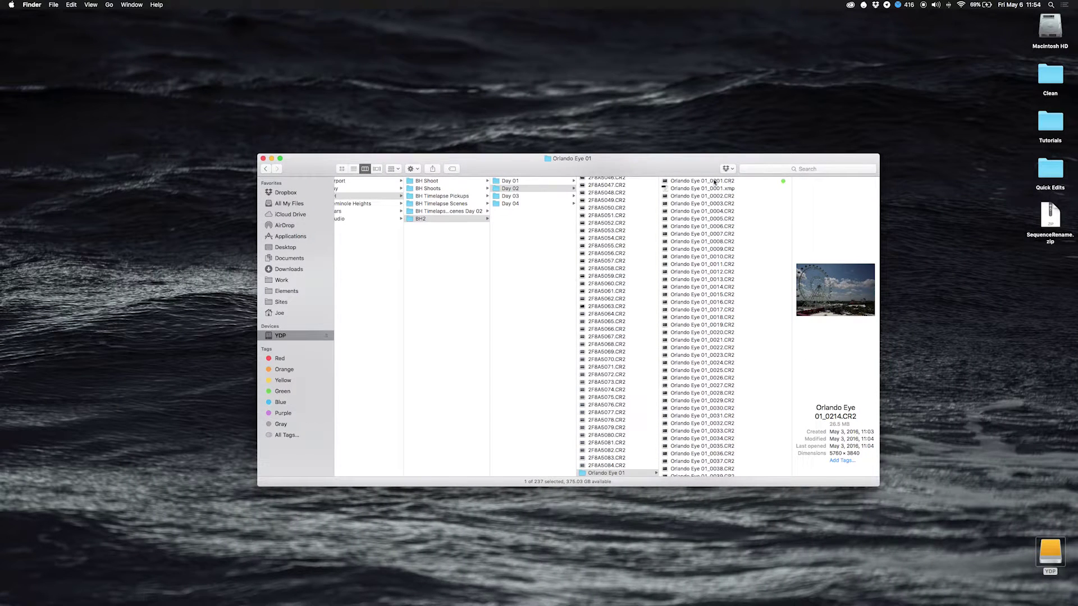
{"action": "scroll", "coordinate": [750, 374], "scroll_direction": "down", "scroll_amount": 15}
{"action": "left_click", "coordinate": [709, 379]}
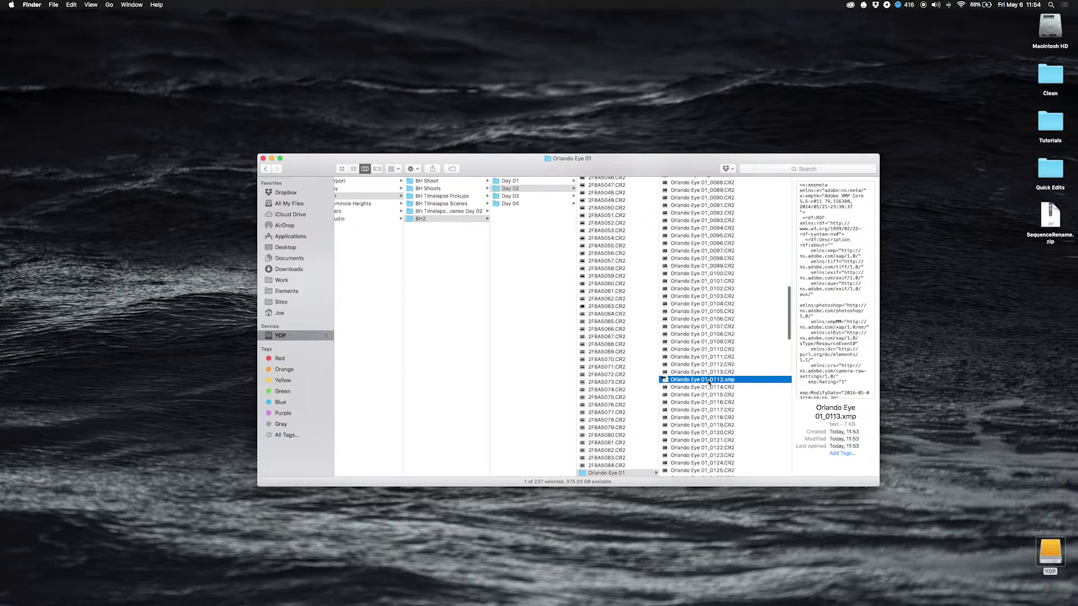
{"action": "key", "text": "super+BackSpace"}
{"action": "scroll", "coordinate": [707, 360], "scroll_direction": "up", "scroll_amount": 20}
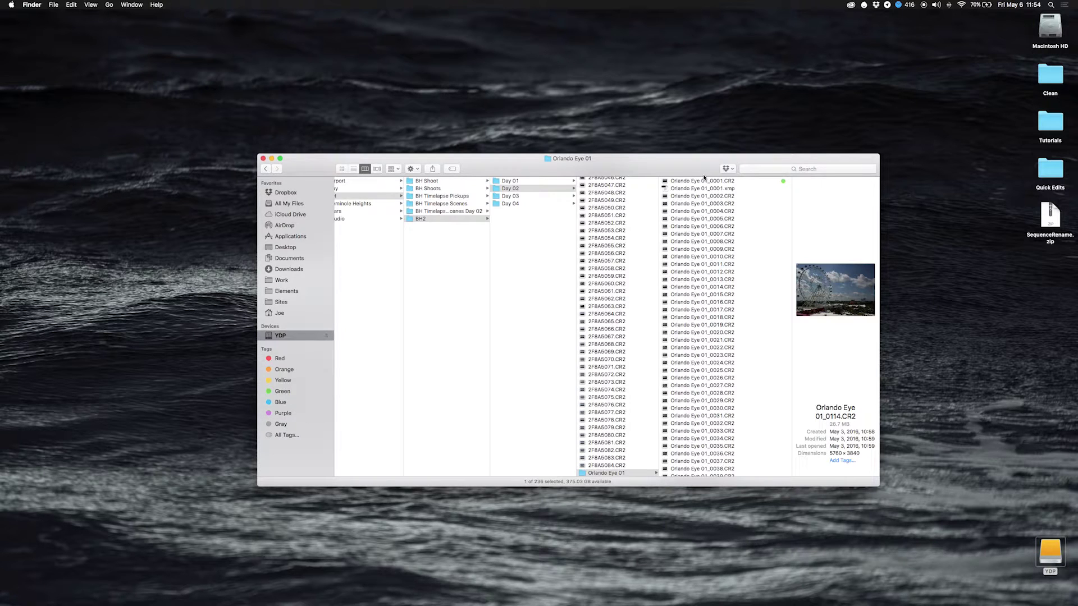
{"action": "mouse_move", "coordinate": [547, 598]}
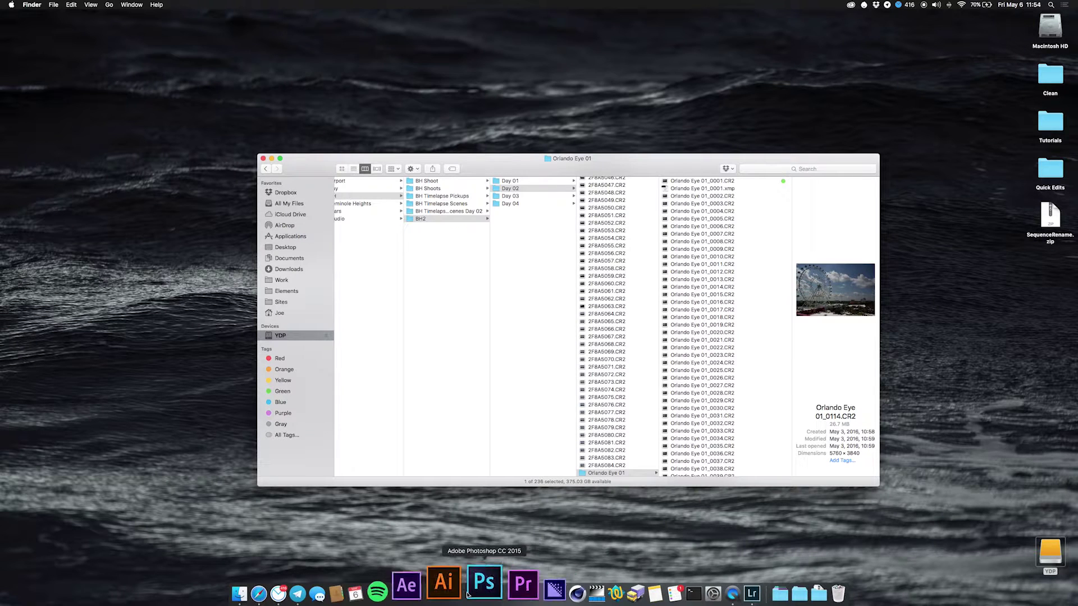
{"action": "key", "text": "super+Tab"}
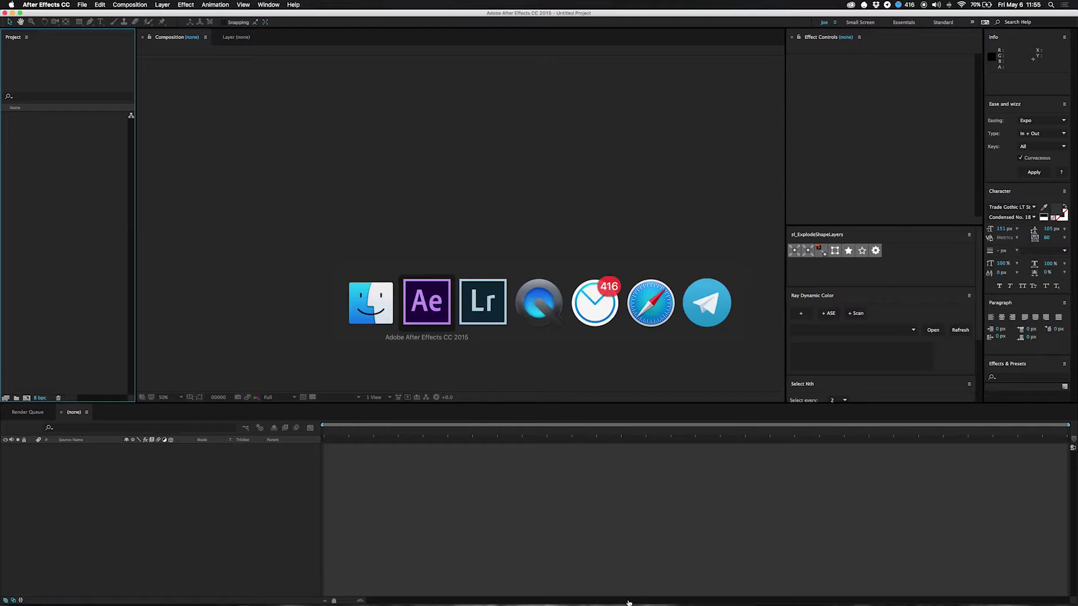
Drag the Orlando Eye 01 folder into the Project panel and accept the Camera Raw settings
{"action": "key", "text": "super+Tab"}
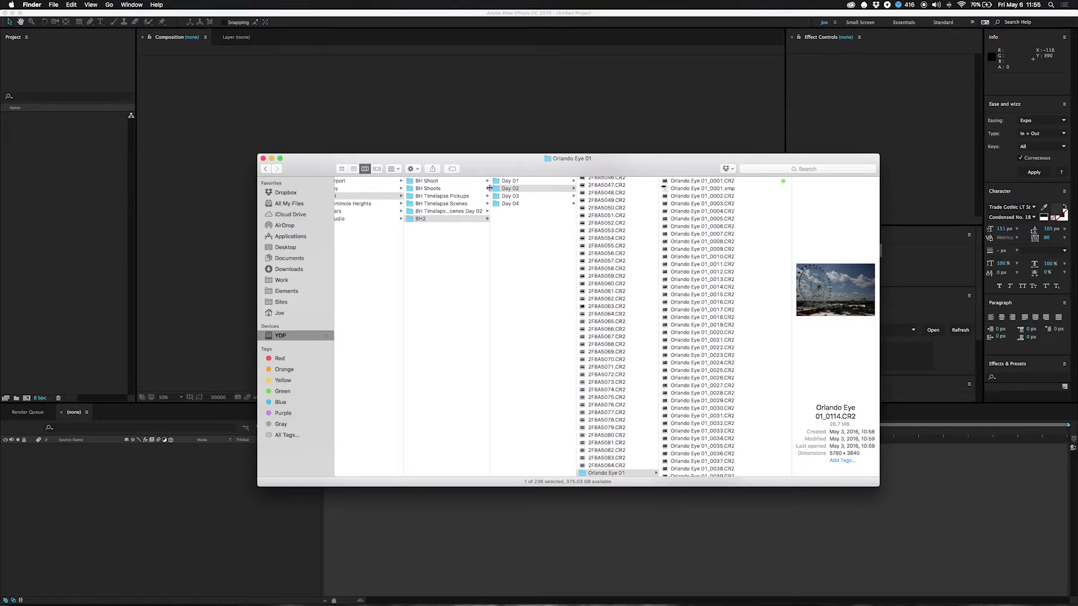
{"action": "left_click", "coordinate": [600, 170]}
{"action": "left_click_drag", "start_coordinate": [599, 171], "coordinate": [645, 184]}
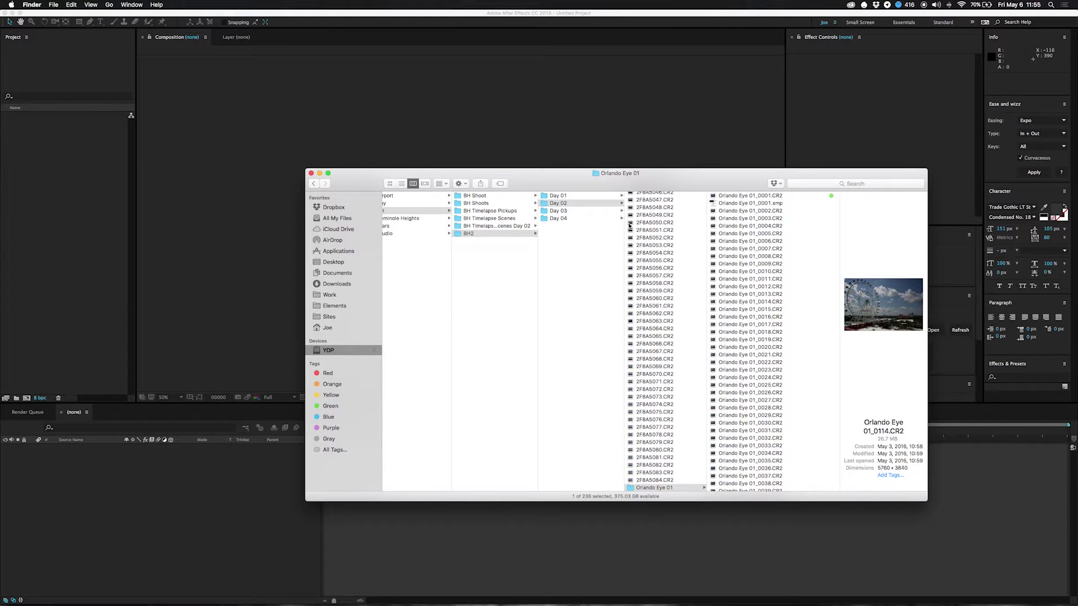
{"action": "scroll", "coordinate": [636, 483], "scroll_direction": "down", "scroll_amount": 3}
{"action": "left_click_drag", "start_coordinate": [632, 490], "coordinate": [50, 144]}
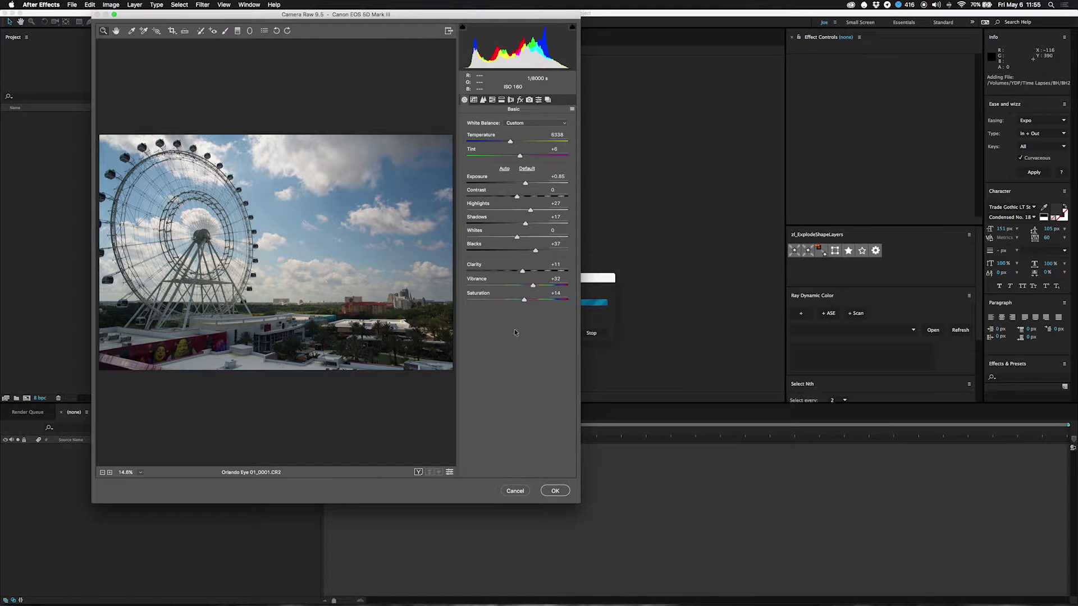
{"action": "left_click", "coordinate": [555, 491]}
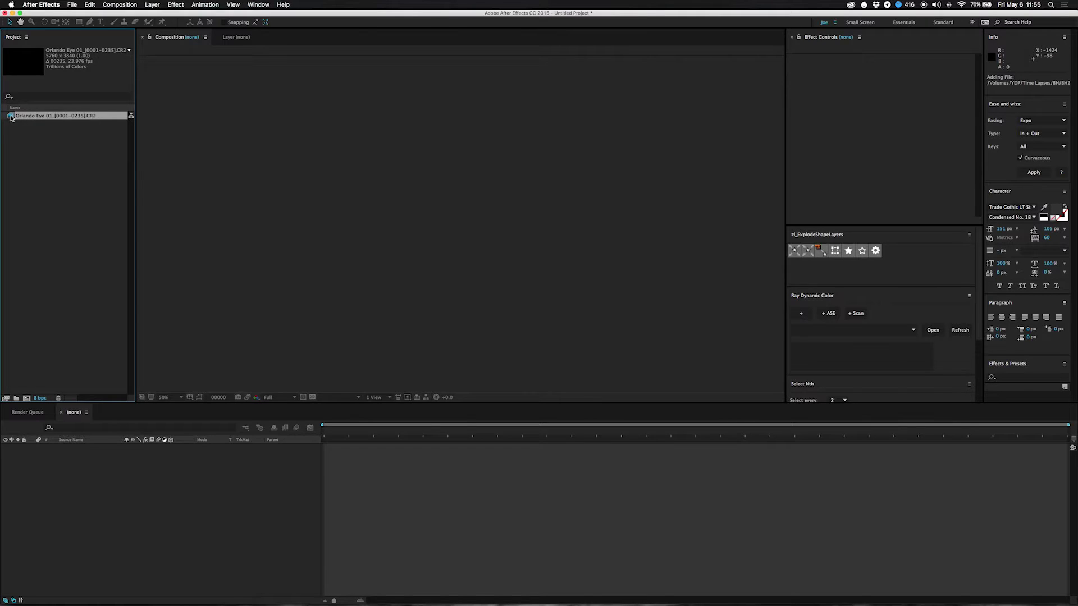
{"action": "key", "text": "super+z"}
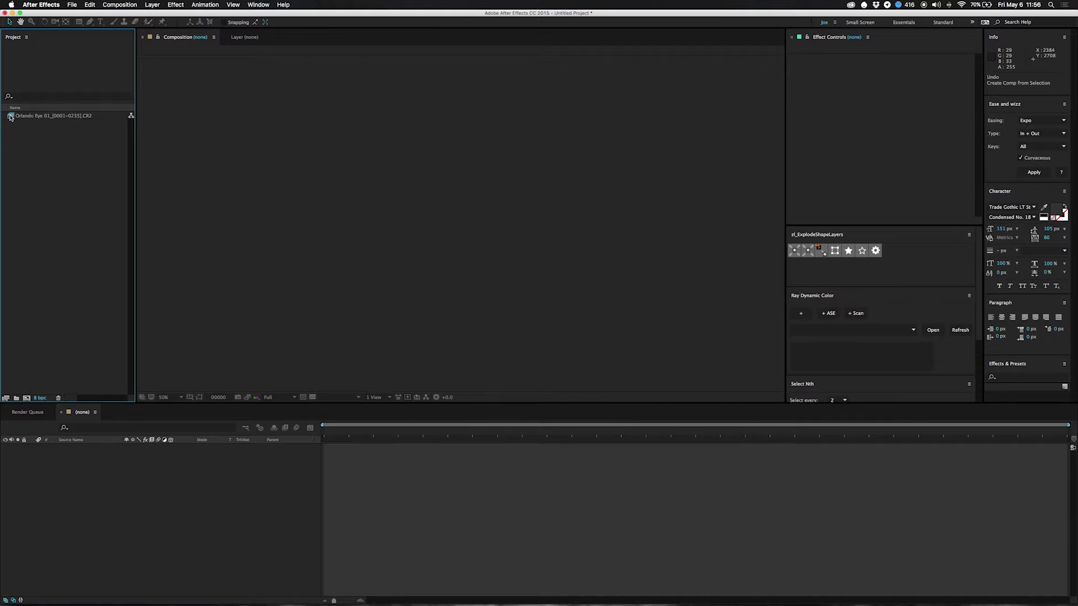
Create the Orlando Eye 01 comp from the CR2 sequence, fit the view, and scrub to frame 00083
{"action": "left_click_drag", "start_coordinate": [10, 117], "coordinate": [26, 398]}
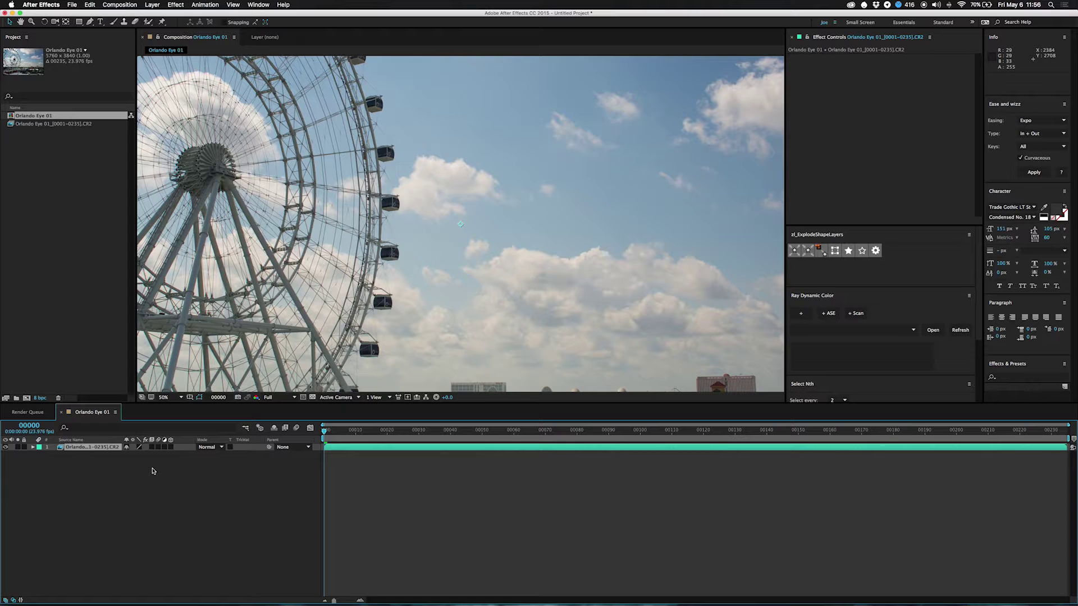
{"action": "key", "text": "comma"}
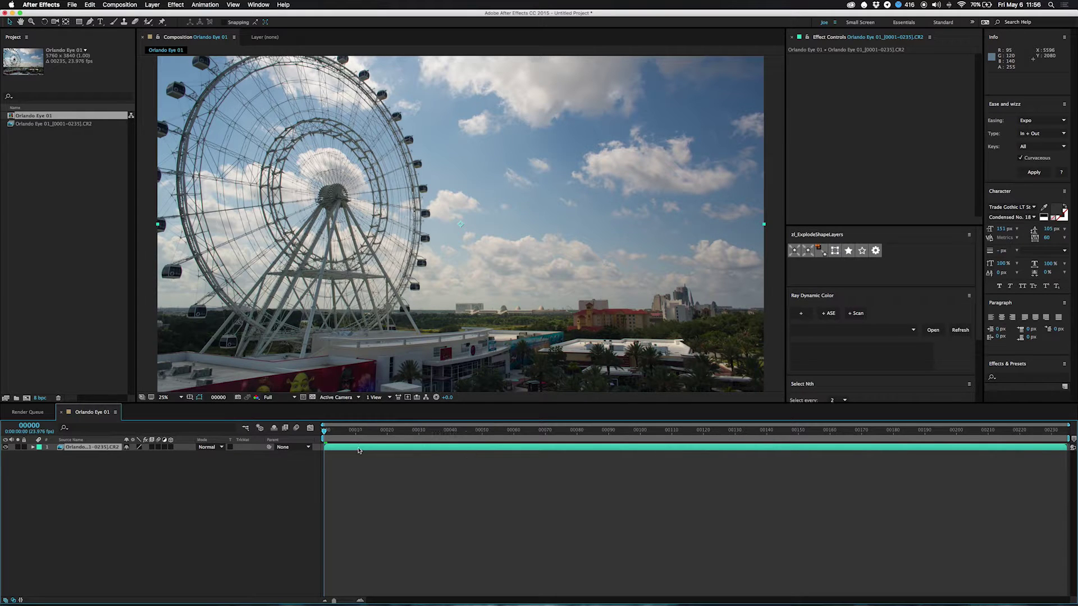
{"action": "left_click_drag", "start_coordinate": [577, 431], "coordinate": [586, 432]}
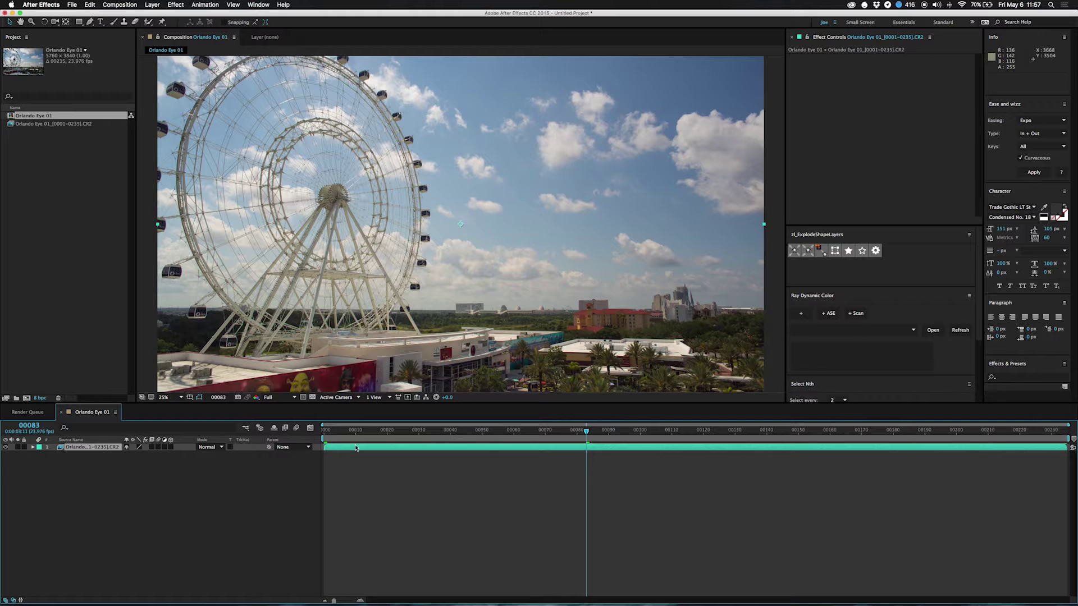
{"action": "left_click", "coordinate": [325, 431]}
{"action": "left_click", "coordinate": [586, 431]}
{"action": "left_click", "coordinate": [38, 124]}
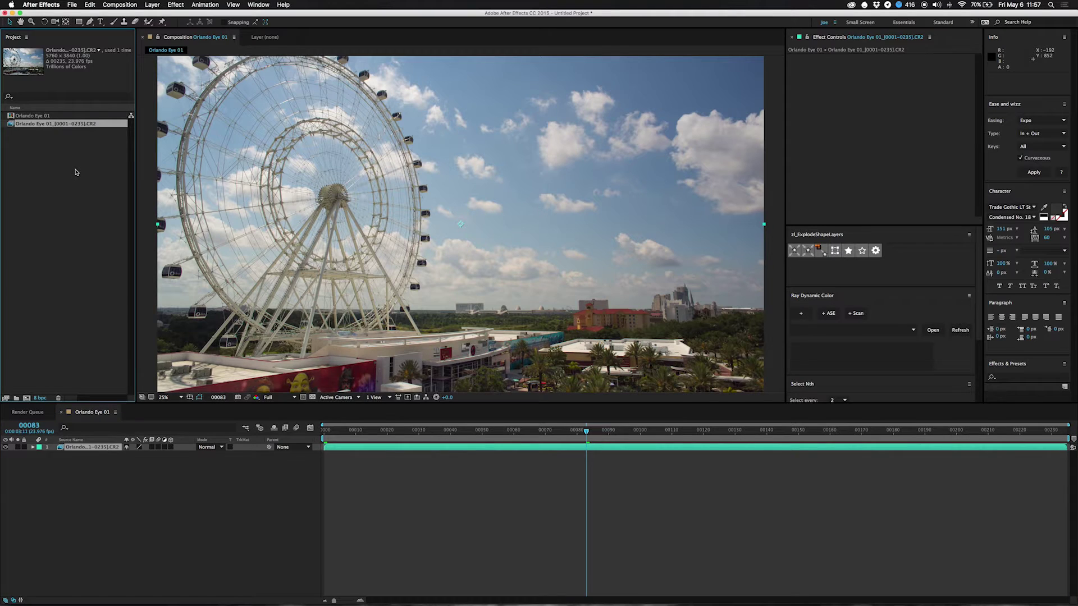
Check the footage's Camera Raw settings (Exposure +0.85, Temperature 6338) in Interpret Footage and accept them
{"action": "key", "text": "super+alt+g"}
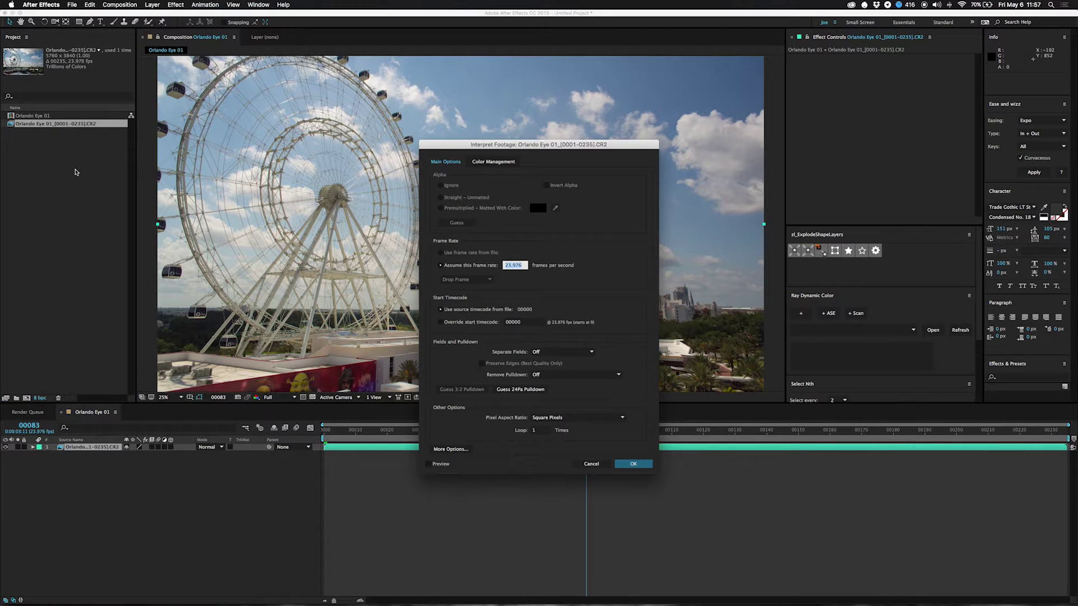
{"action": "left_click", "coordinate": [601, 465]}
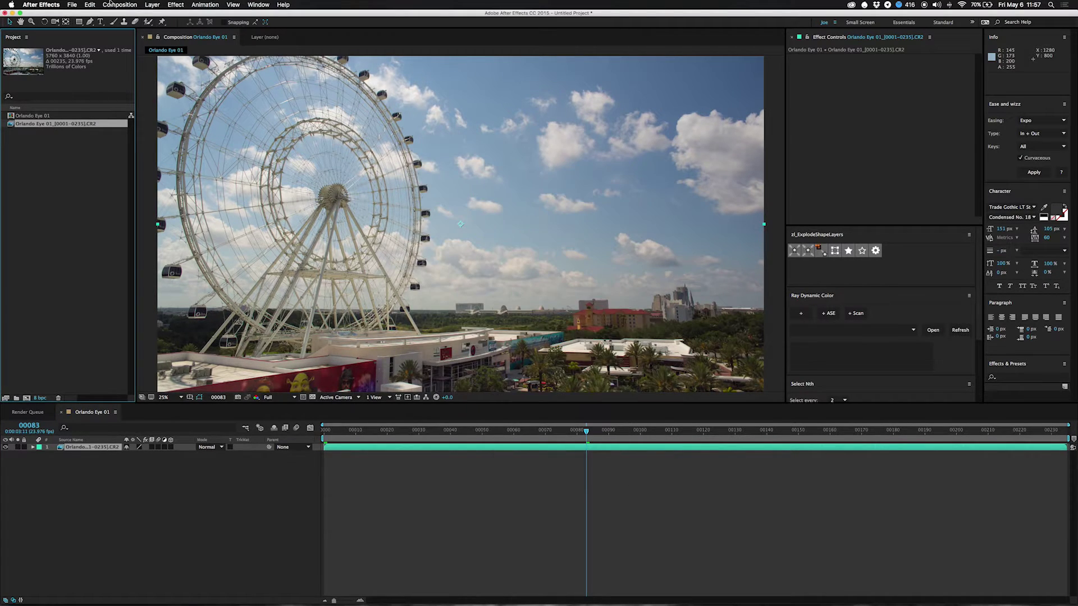
{"action": "right_click", "coordinate": [59, 125]}
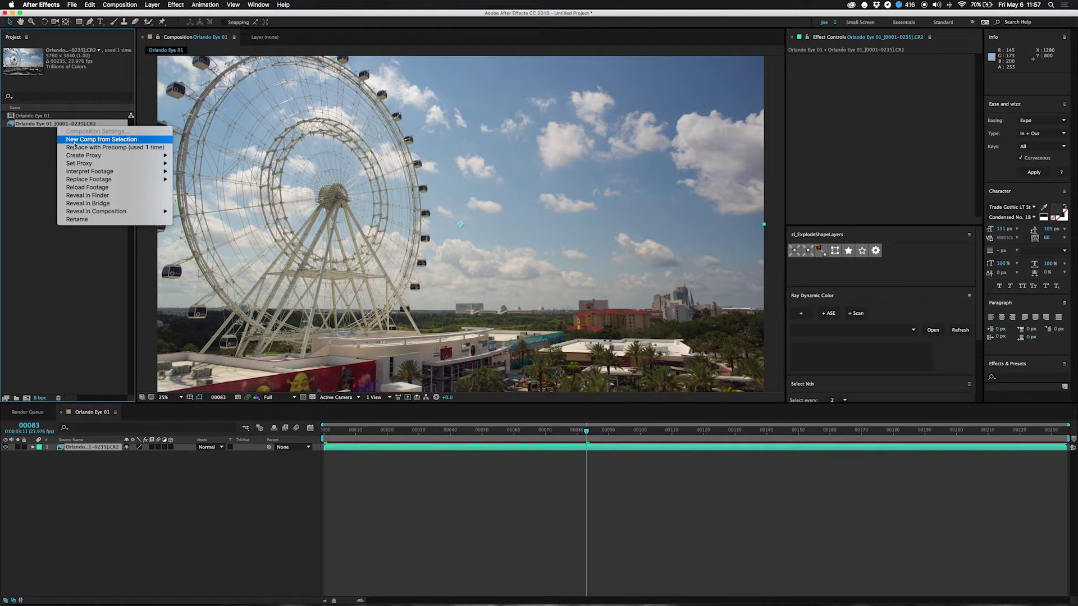
{"action": "mouse_move", "coordinate": [112, 171]}
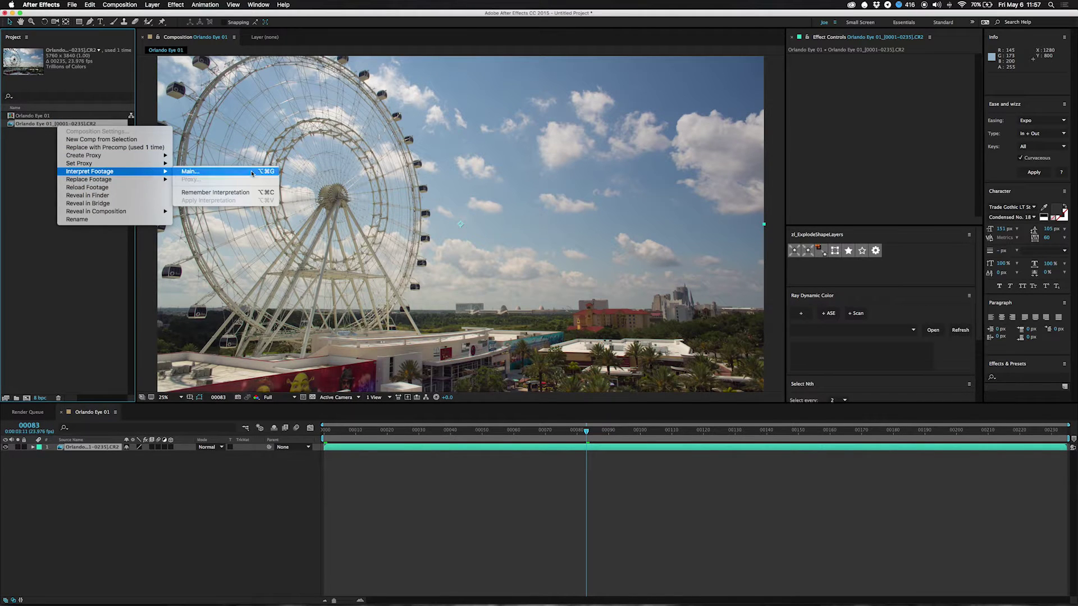
{"action": "left_click", "coordinate": [234, 169]}
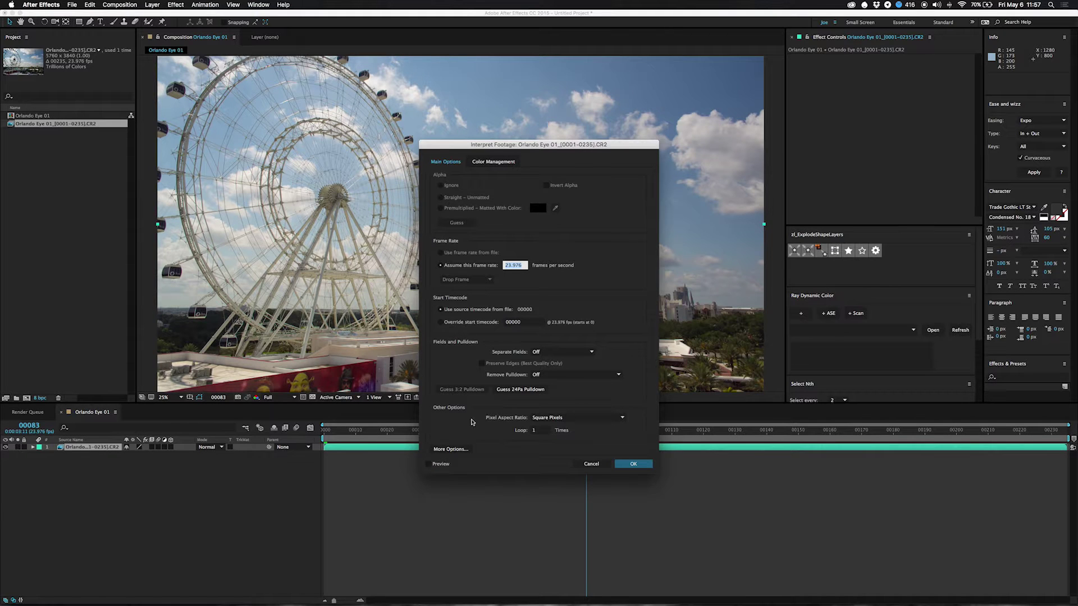
{"action": "left_click", "coordinate": [450, 449]}
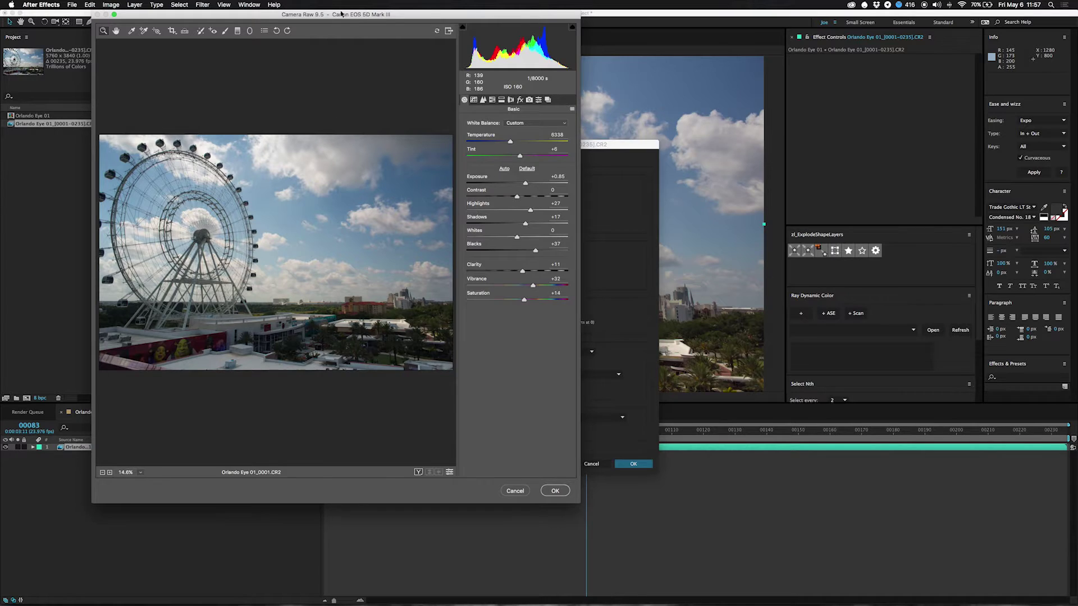
{"action": "left_click_drag", "start_coordinate": [341, 13], "coordinate": [749, 16]}
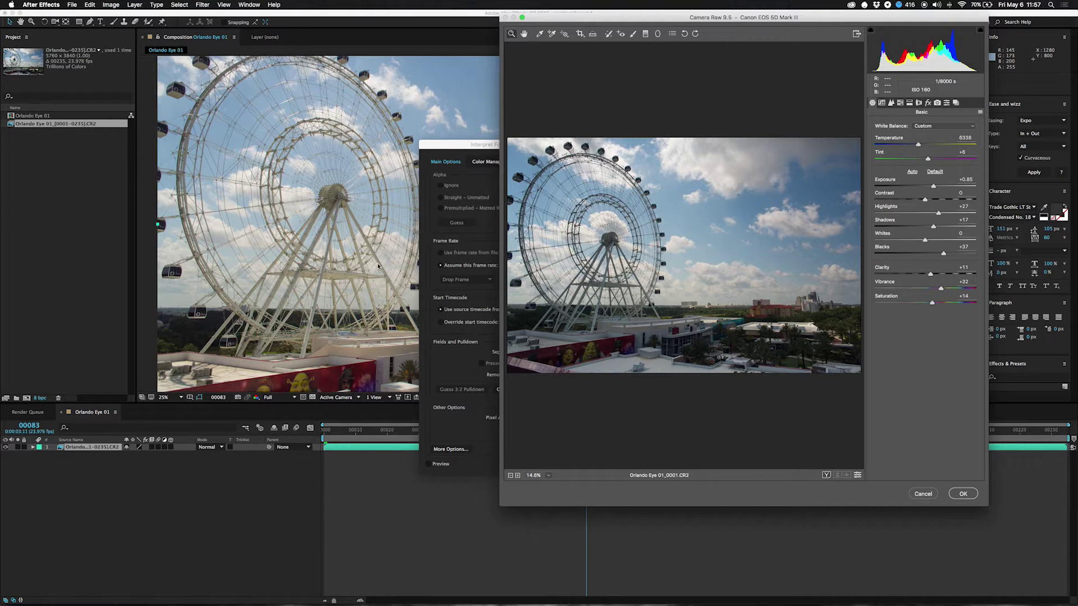
{"action": "left_click", "coordinate": [962, 494]}
{"action": "left_click", "coordinate": [631, 465]}
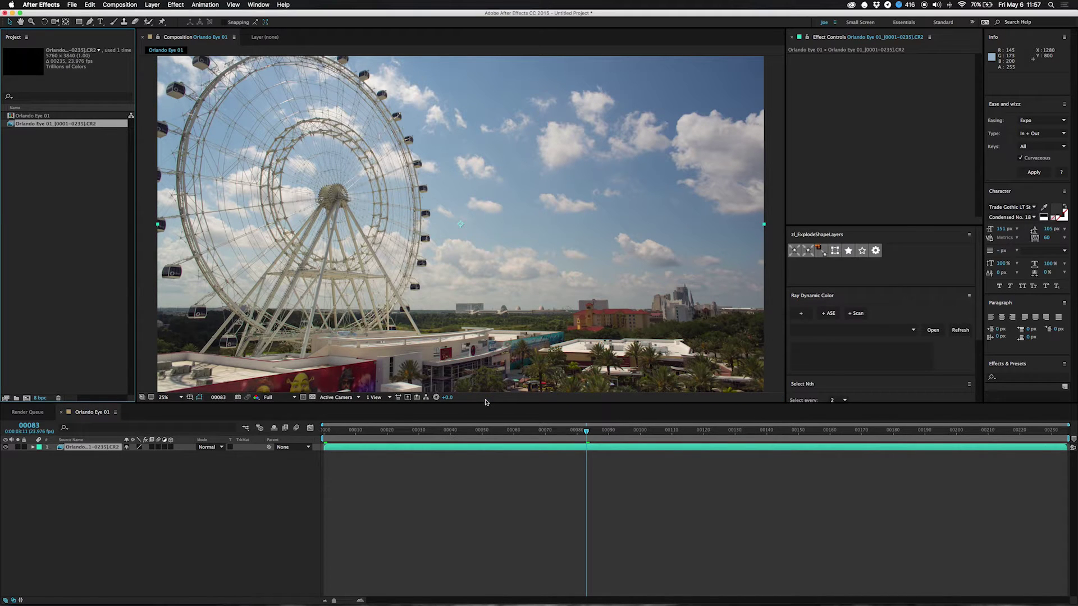
Start a Save As for the project, choosing the BH2 folder and entering the name
{"action": "left_click", "coordinate": [73, 6]}
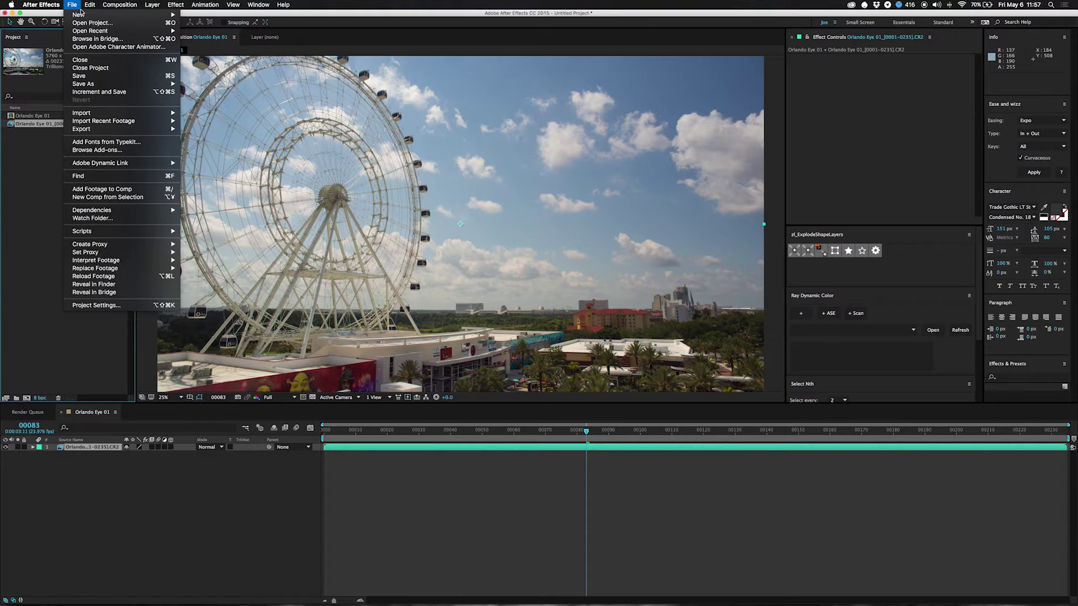
{"action": "mouse_move", "coordinate": [141, 83]}
{"action": "left_click", "coordinate": [213, 85]}
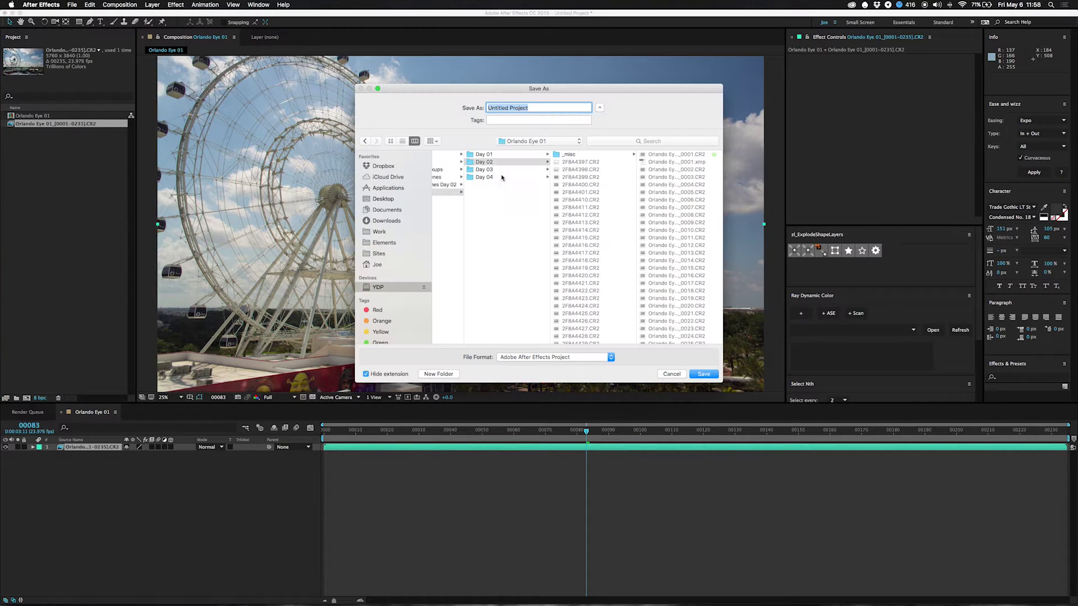
{"action": "scroll", "coordinate": [500, 188], "scroll_direction": "left", "scroll_amount": 5}
{"action": "left_click", "coordinate": [500, 192]}
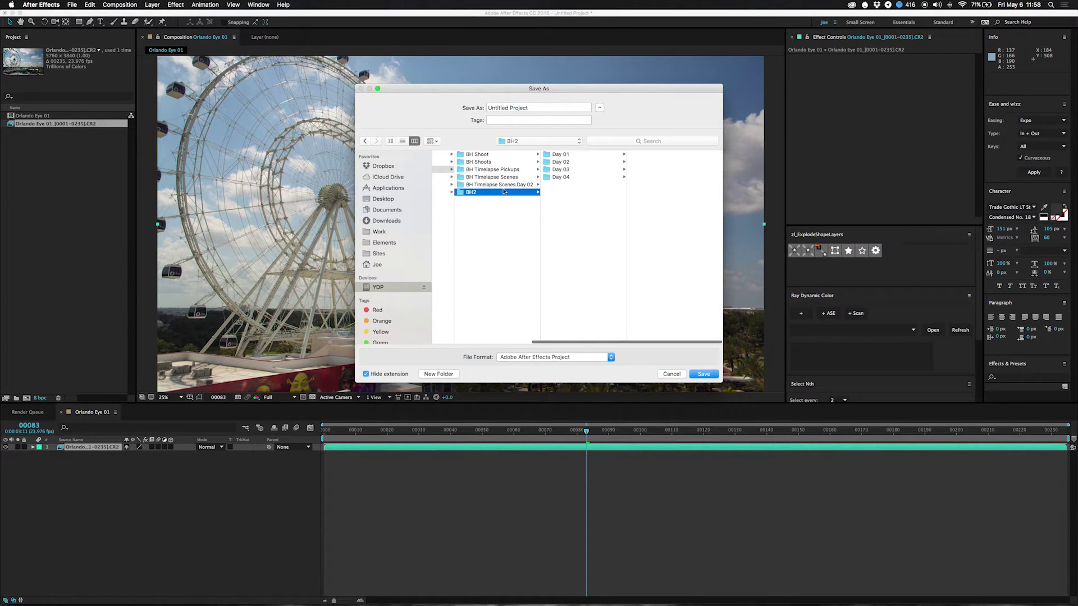
{"action": "key", "text": "Tab"}
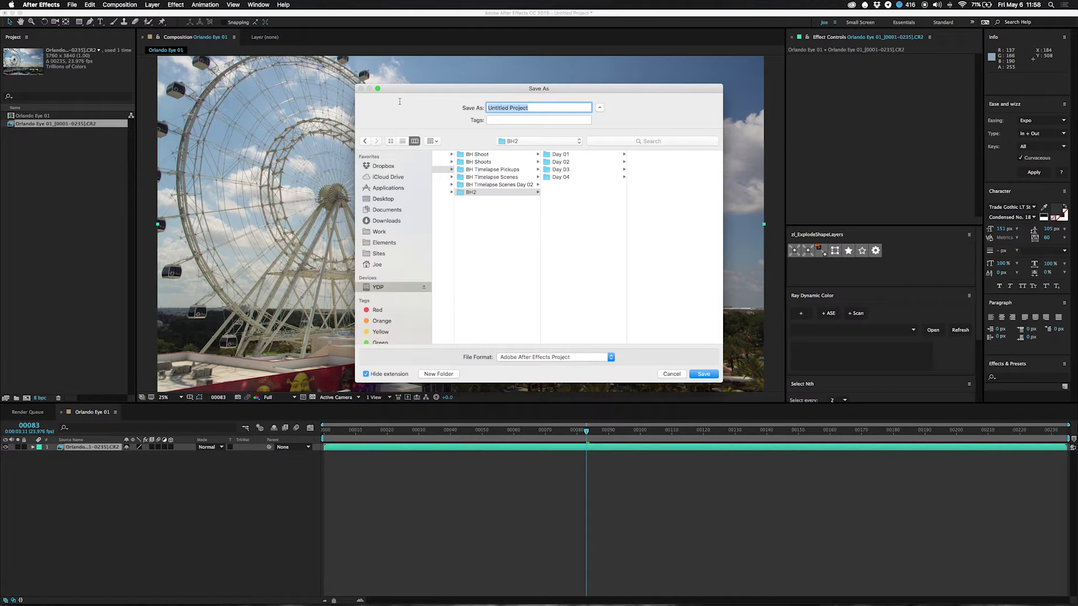
{"action": "type", "text": "BH2 TL 01"}
Browse through the Airport and BH folders to BH2 and save the project as BH2 TL 01
{"action": "left_click", "coordinate": [582, 196]}
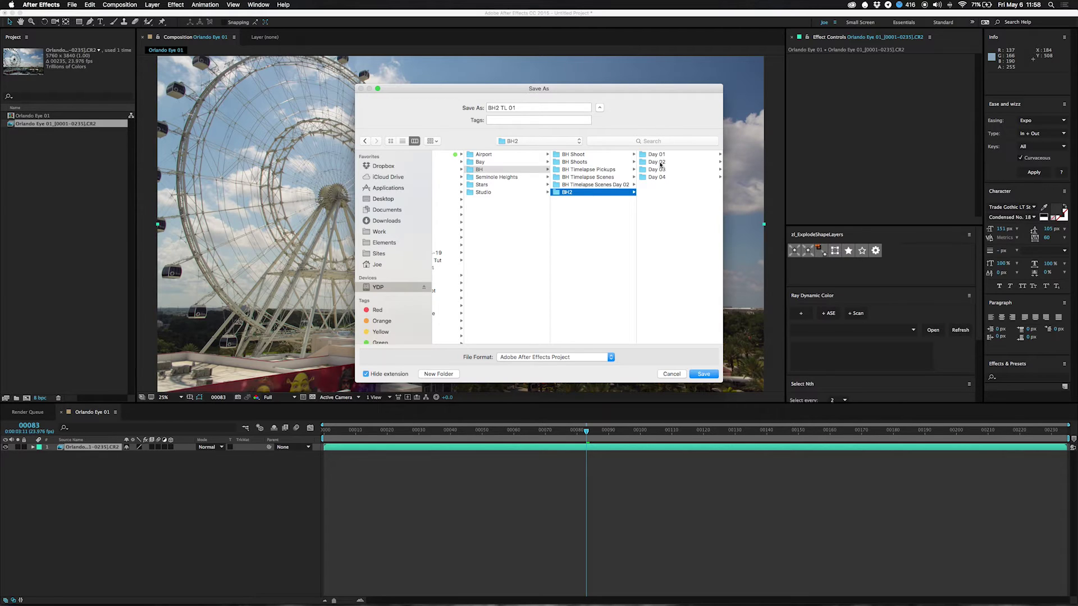
{"action": "scroll", "coordinate": [502, 191], "scroll_direction": "left", "scroll_amount": 5}
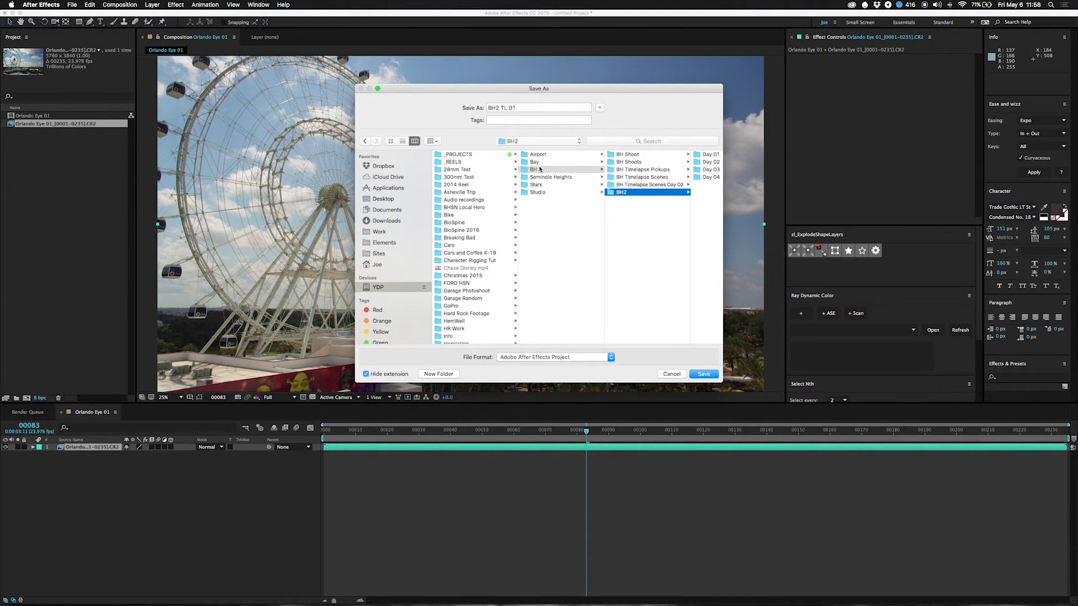
{"action": "left_click", "coordinate": [538, 155]}
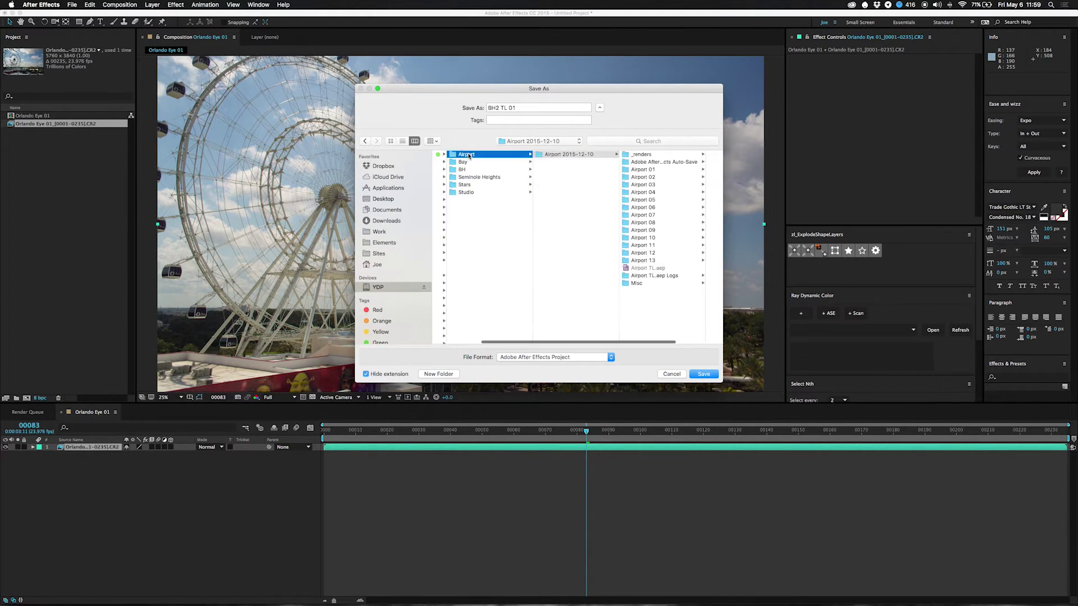
{"action": "left_click", "coordinate": [561, 155]}
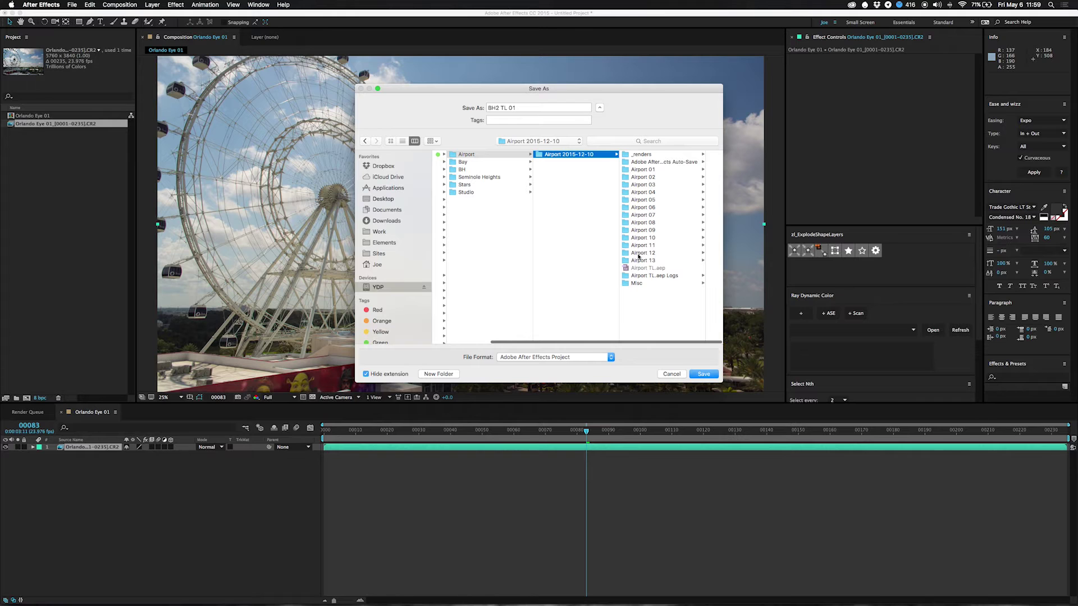
{"action": "left_click", "coordinate": [631, 171]}
{"action": "key", "text": "m"}
{"action": "left_click", "coordinate": [580, 155]}
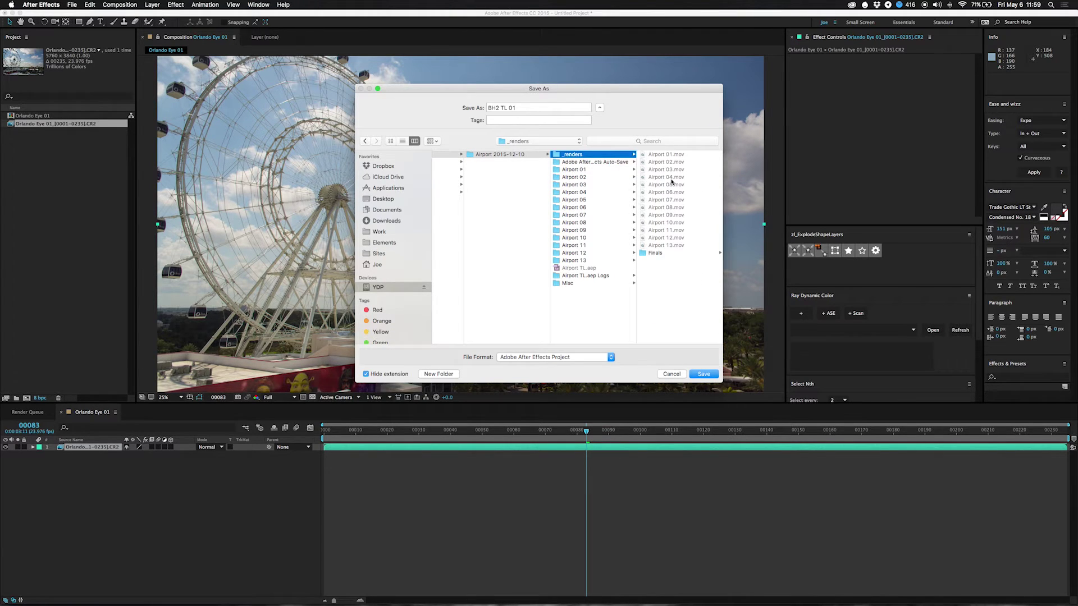
{"action": "key", "text": "Left"}
{"action": "key", "text": "Left"}
{"action": "left_click", "coordinate": [542, 169]}
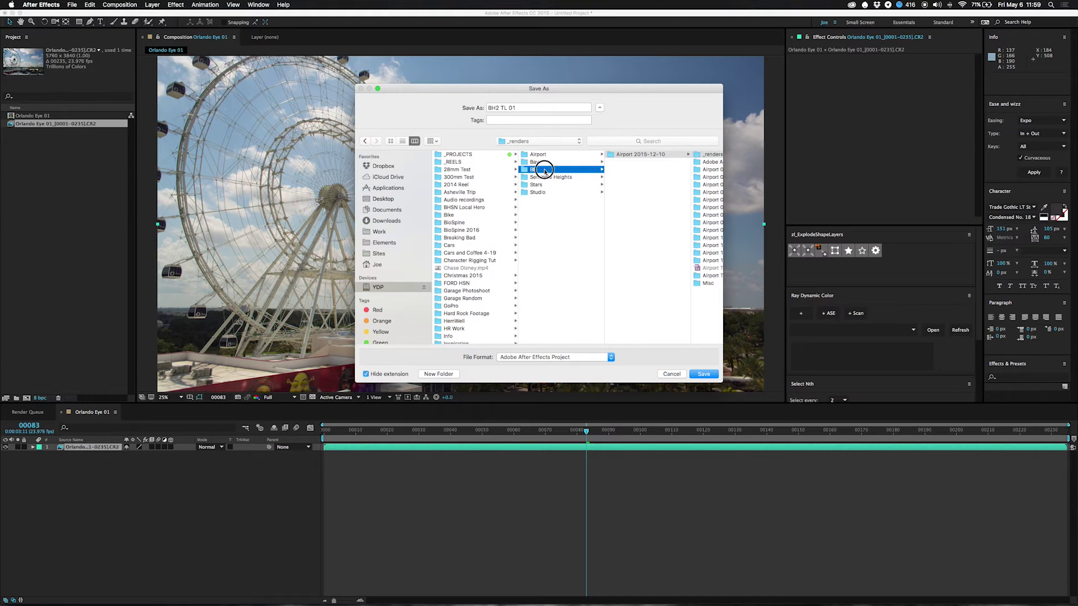
{"action": "left_click", "coordinate": [632, 192]}
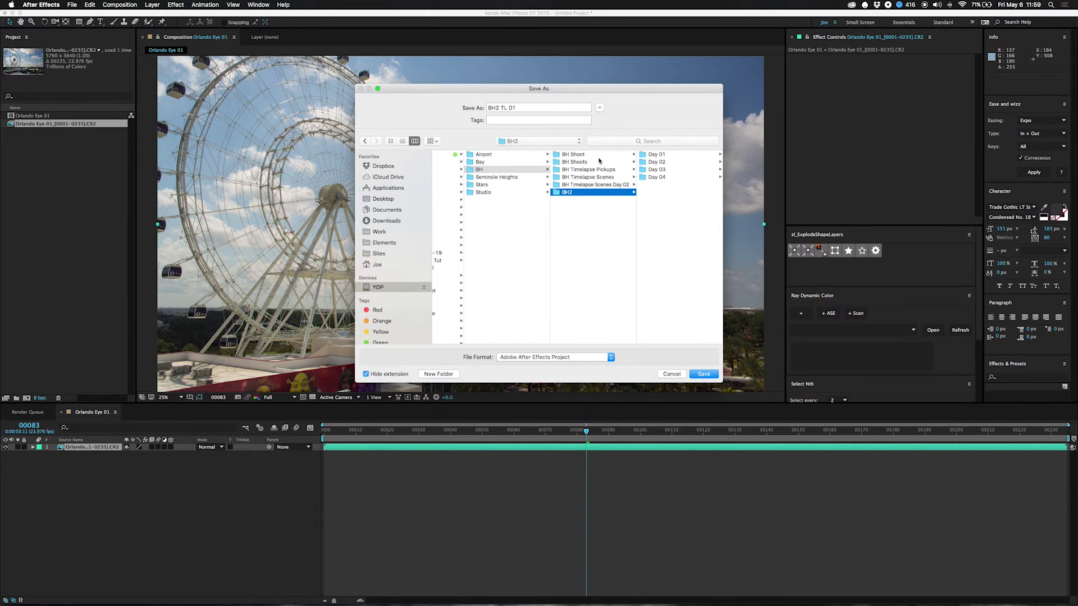
{"action": "left_click", "coordinate": [704, 374]}
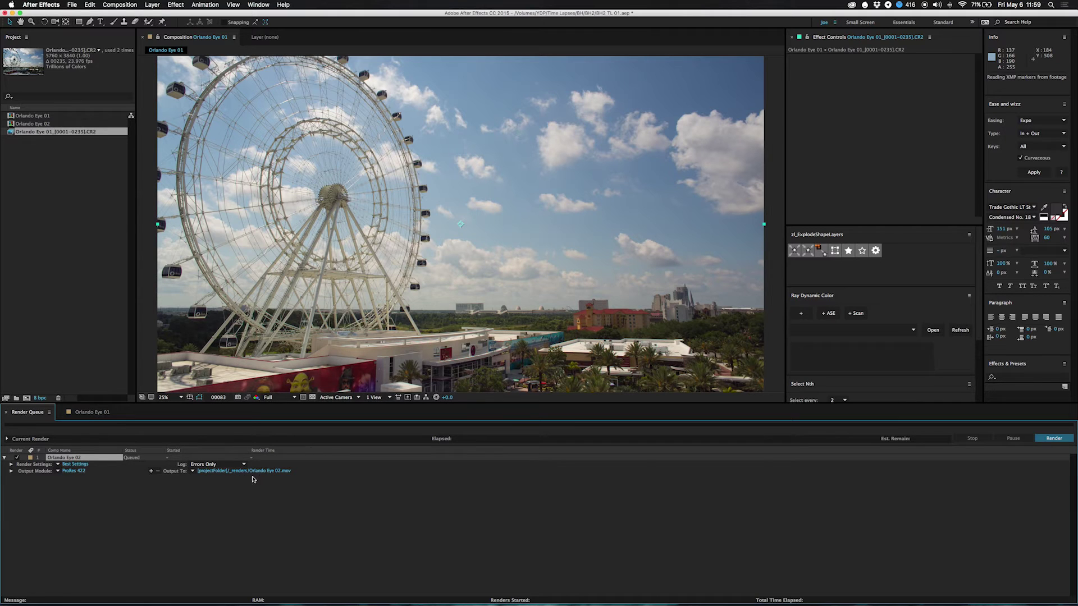
Start rendering the queued Orlando Eye 02 comp to a ProRes 422 movie
{"action": "left_click", "coordinate": [1036, 439]}
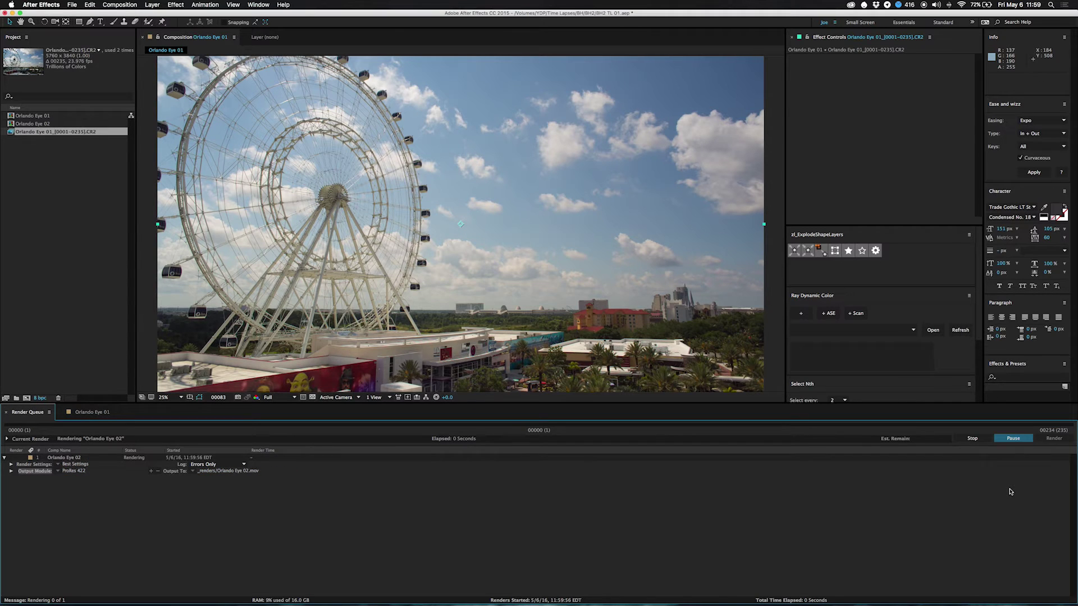